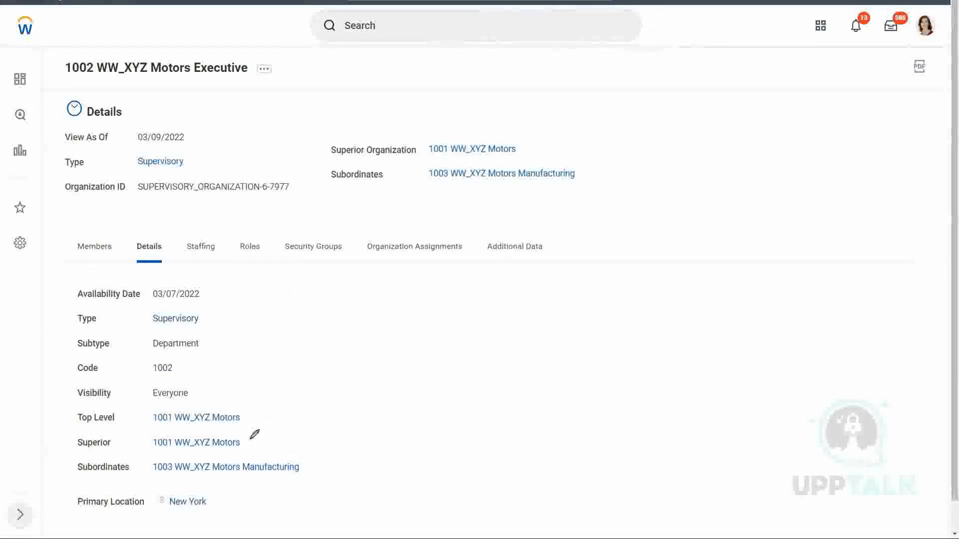
mouse_move(249, 439)
mouse_down()
mouse_move(257, 449)
mouse_move(288, 412)
mouse_up()
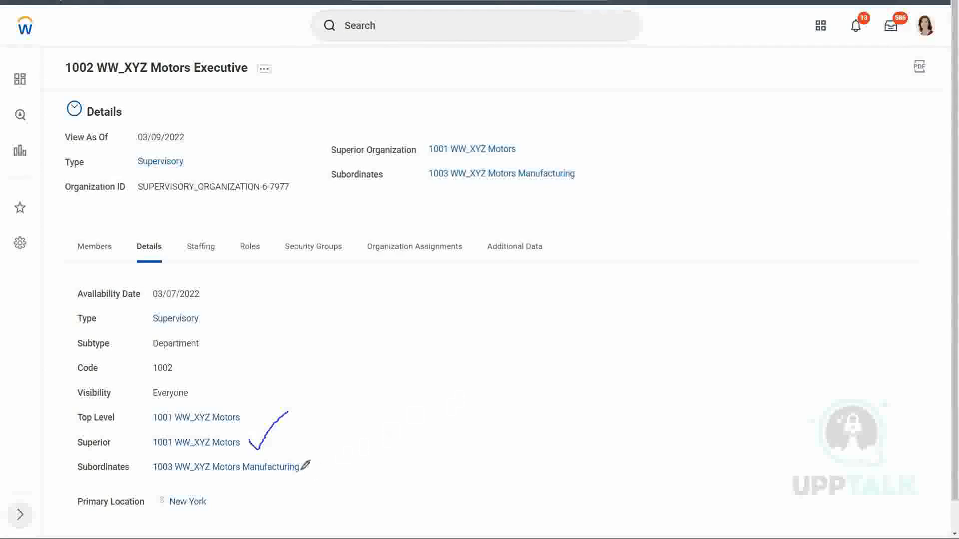
mouse_move(305, 464)
mouse_down()
mouse_move(317, 469)
mouse_move(341, 438)
mouse_up()
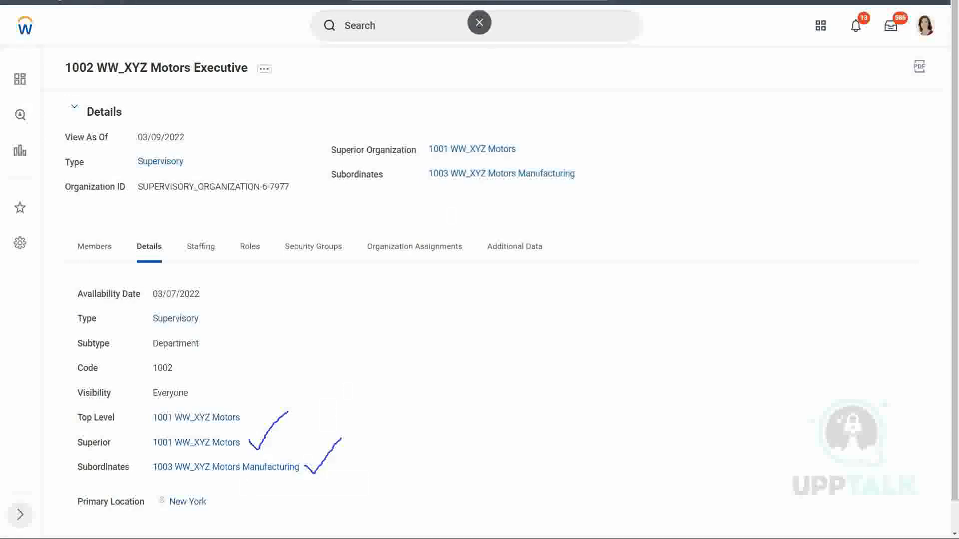
click(600, 64)
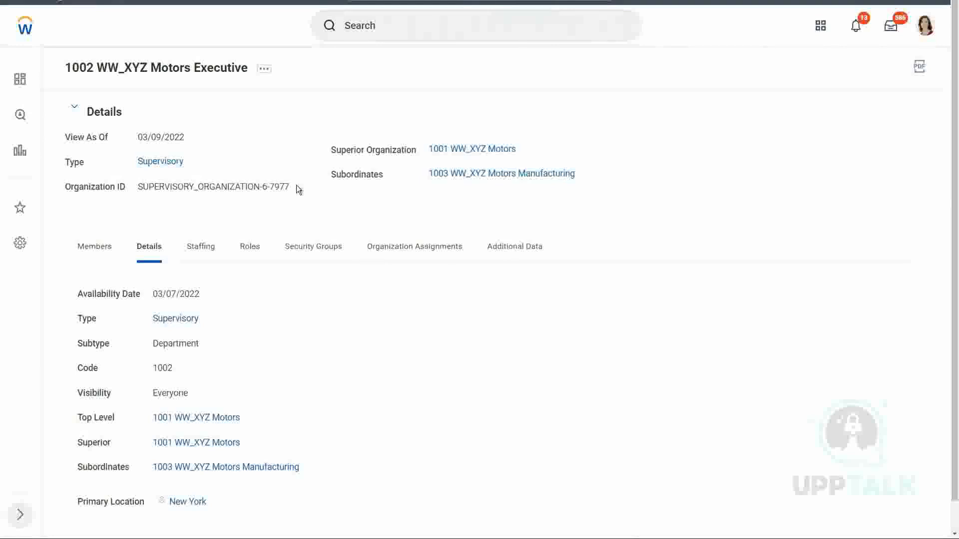
- Navigate the hierarchy of 1002 WW_XYZ Motors Executive up to its superior and back down, opening 1003 WW_XYZ Motors Manufacturing
click(265, 70)
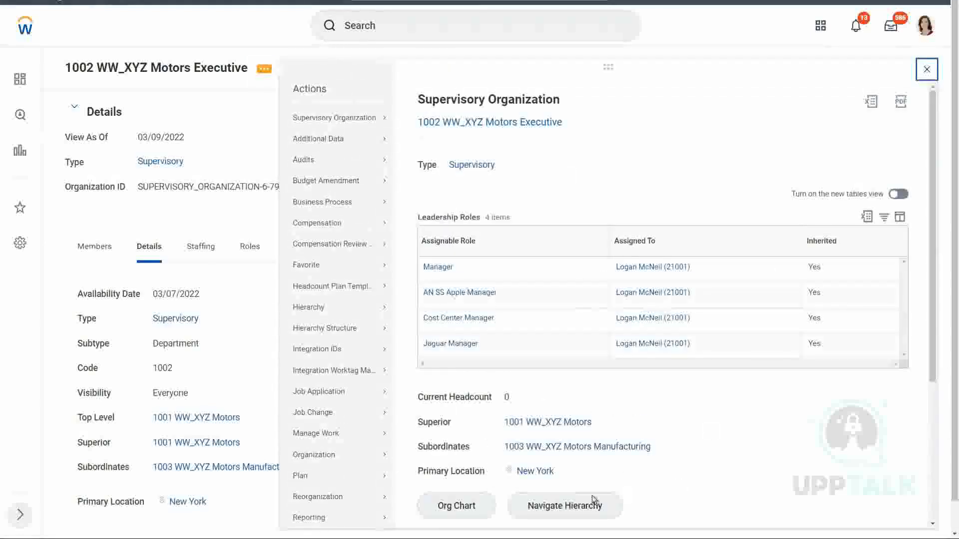
click(558, 505)
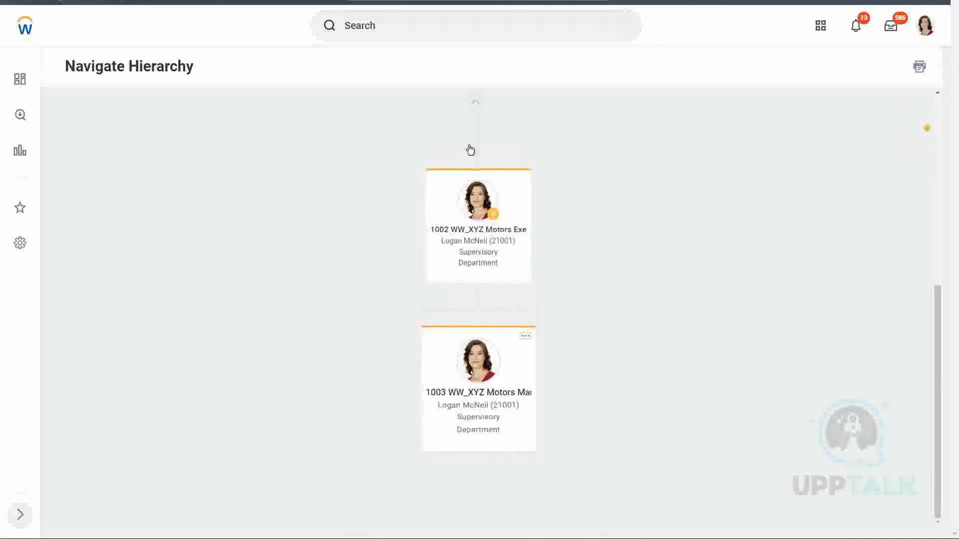
click(476, 104)
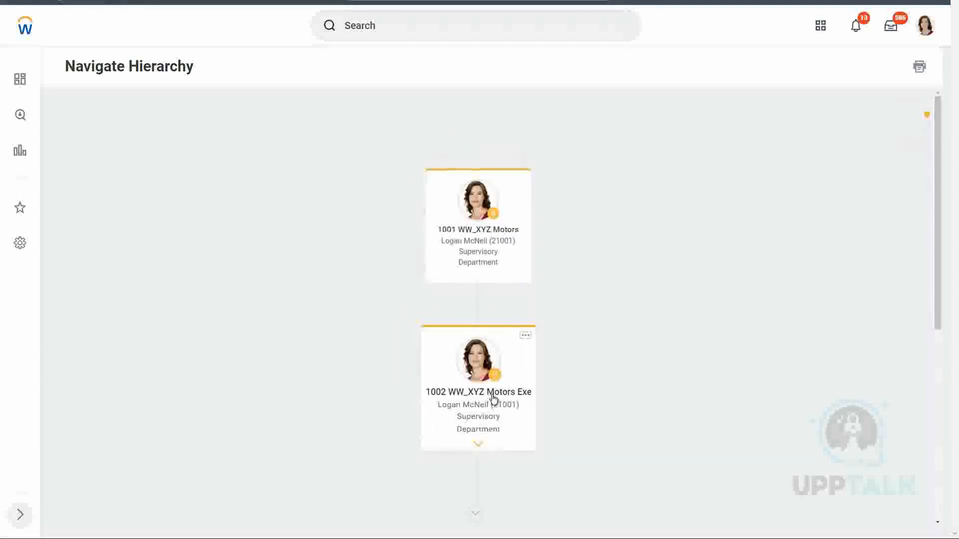
click(480, 447)
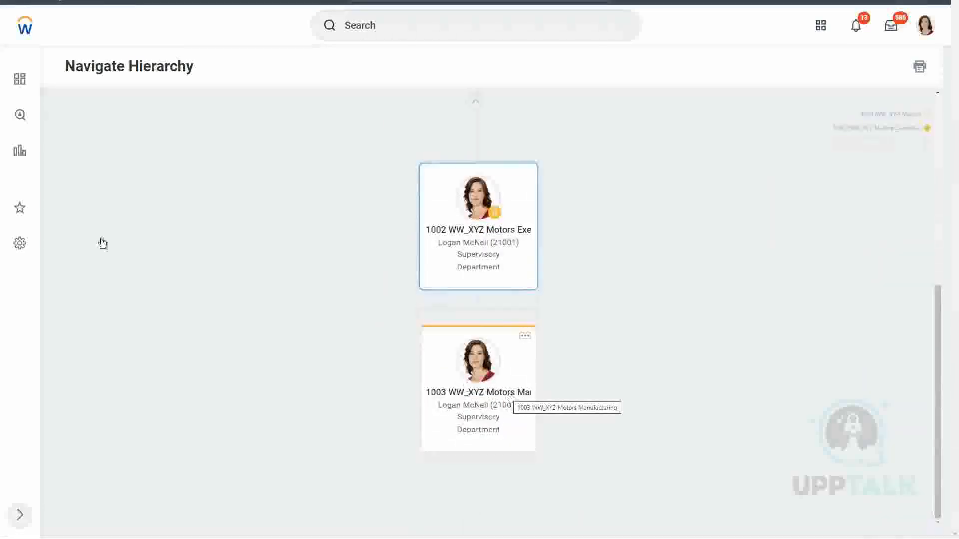
click(521, 397)
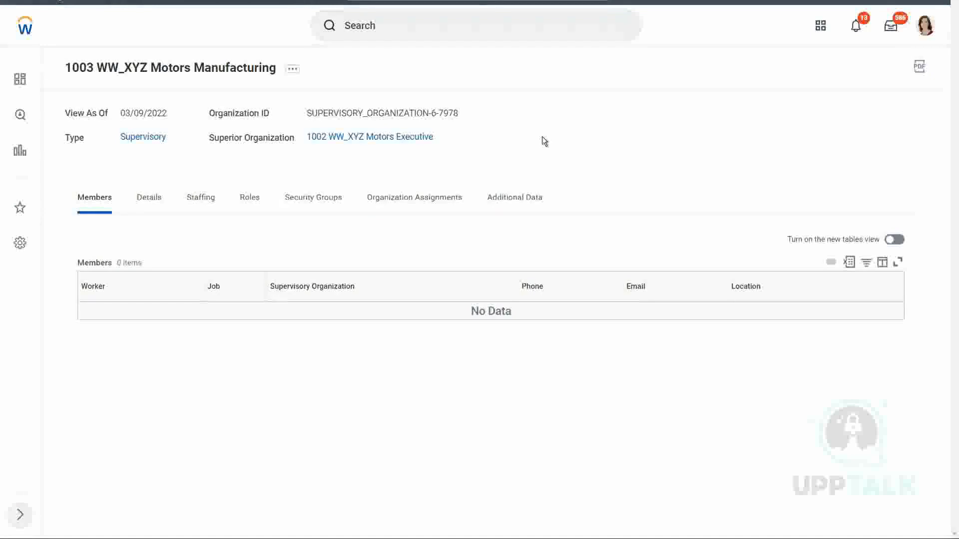
- Find the Create Supervisory Organization task and start it with the WeWork (03/07/2022) reorganization
click(400, 31)
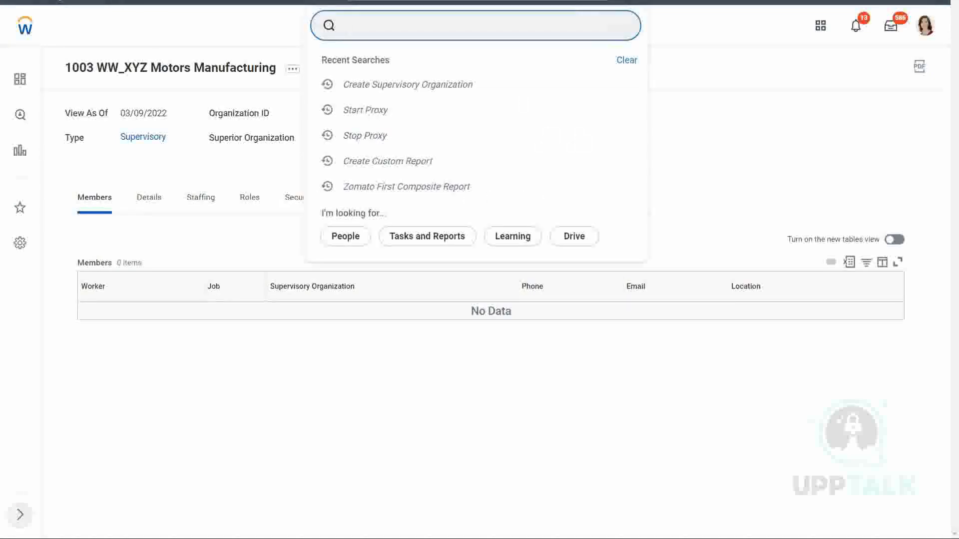
text(create sup org)
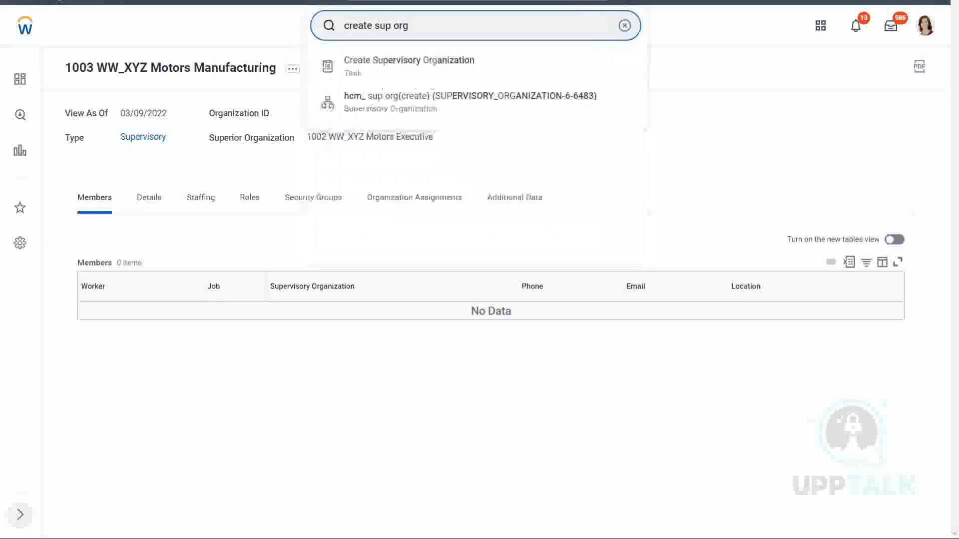
click(408, 66)
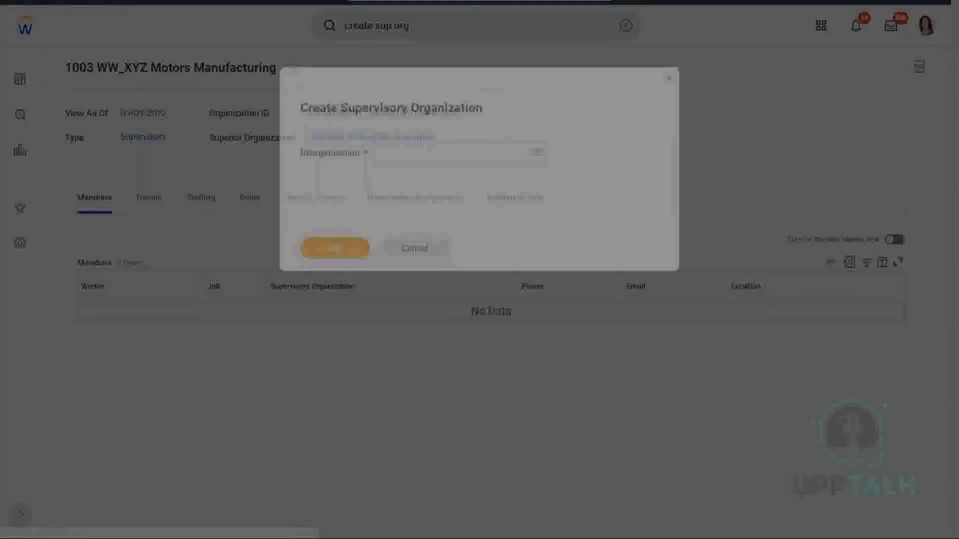
click(382, 150)
text(wework)
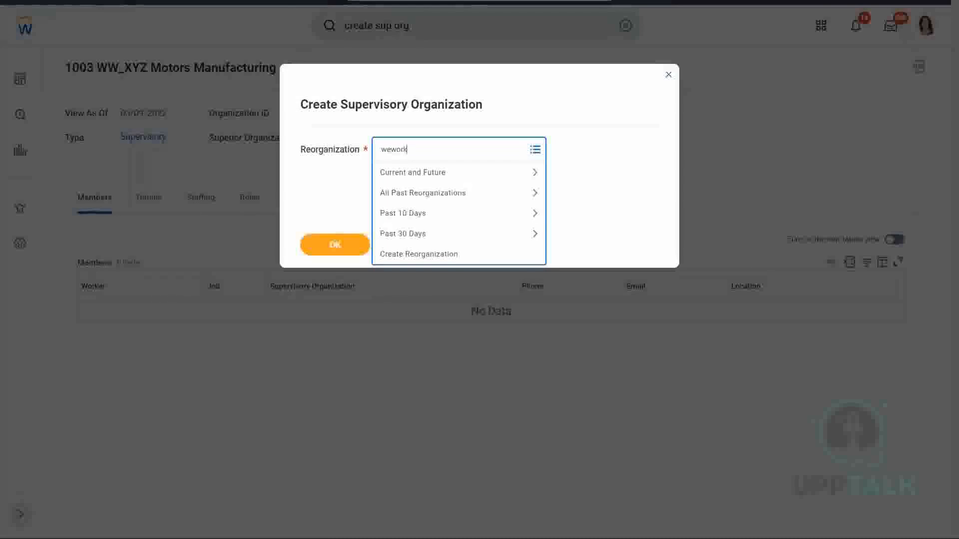
key(Return)
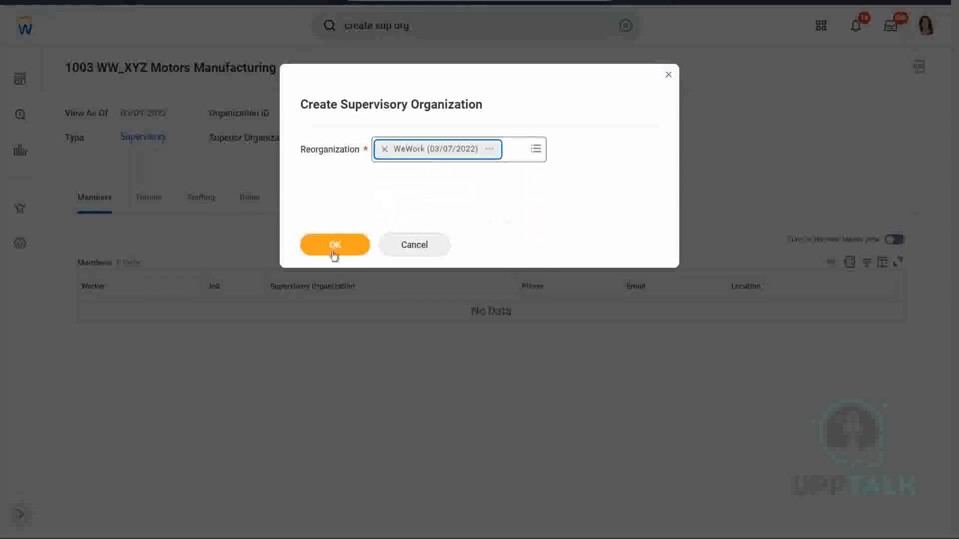
click(336, 249)
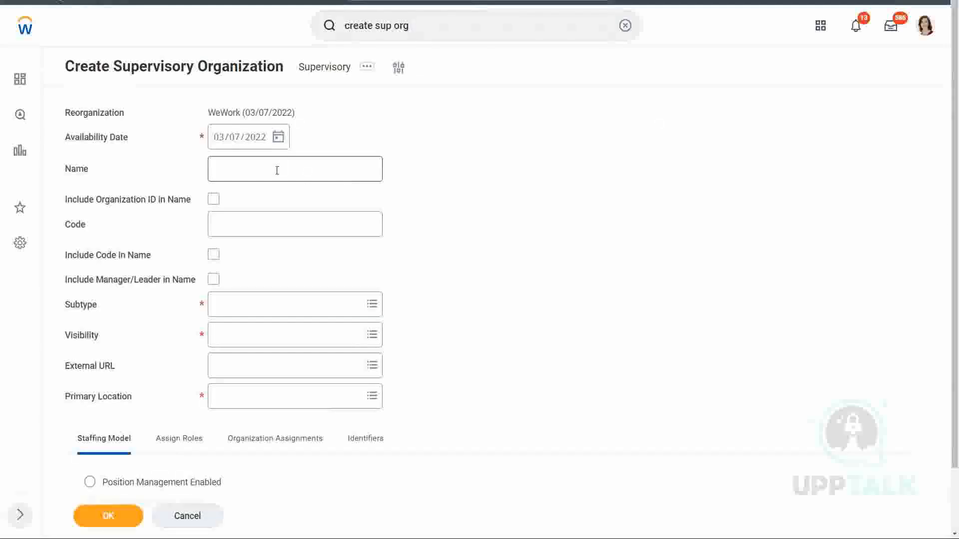
- Enter the name WW_XYZ Motors Sales and code 1004, and include the code in the name
click(277, 171)
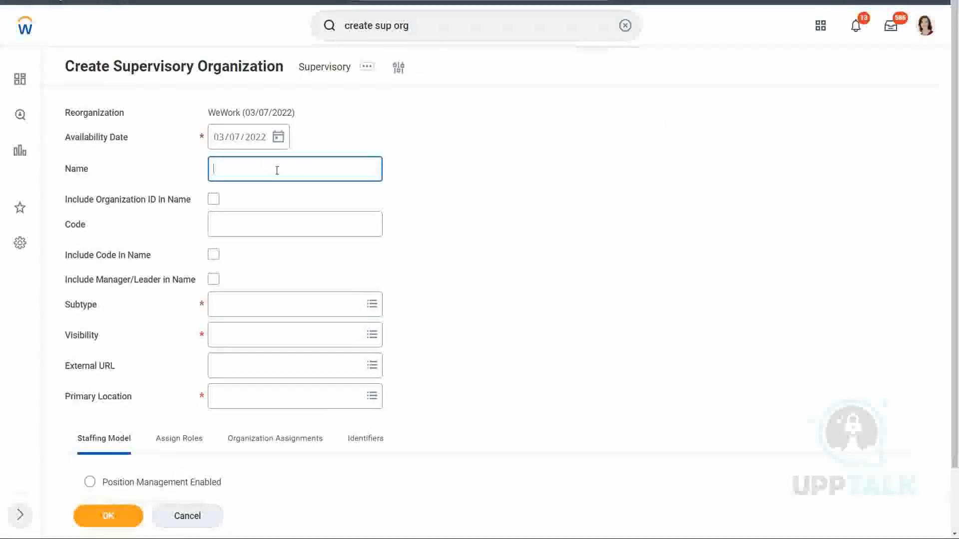
text(WW_XYZ Motors Sales)
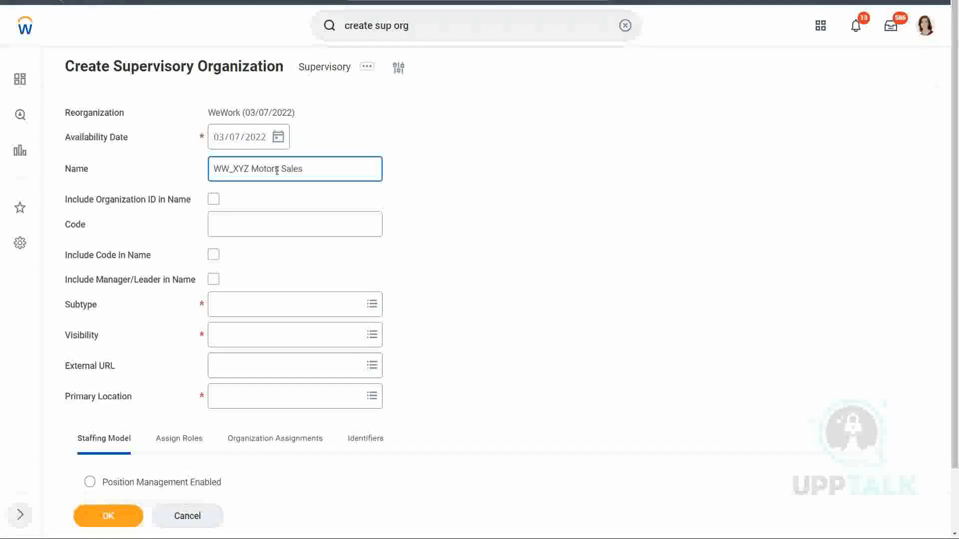
click(250, 223)
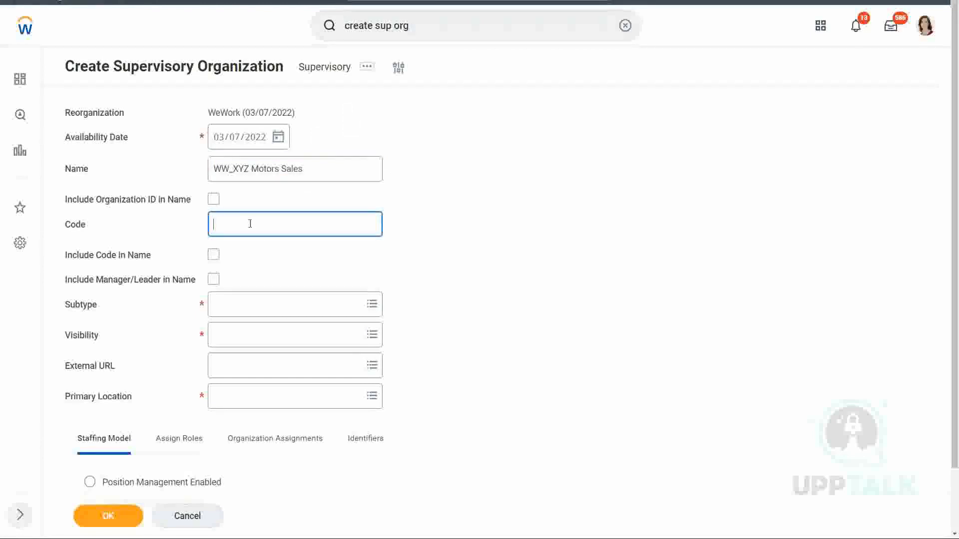
text(1004)
click(213, 255)
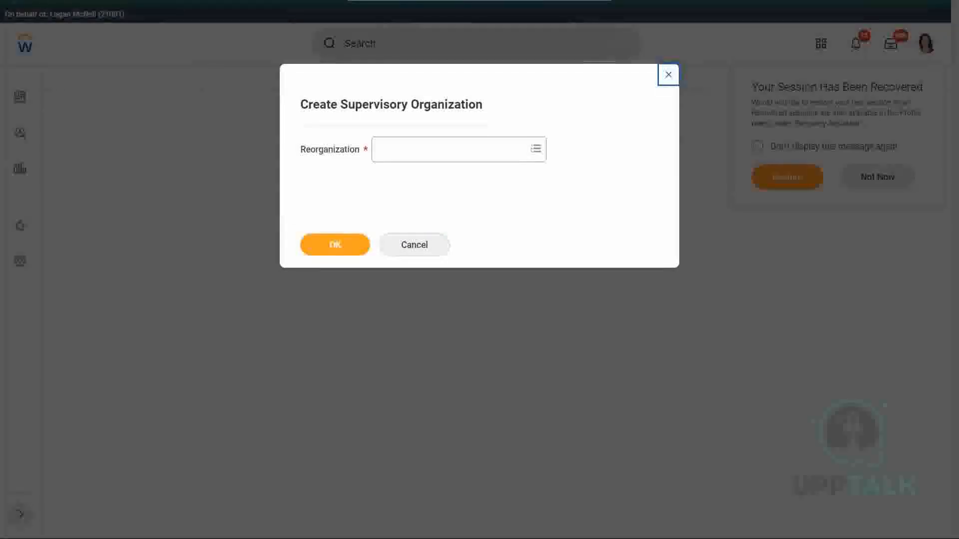
- Select WeWork (03/07/2022) as the reorganization for the new supervisory organization and continue to its details form
click(385, 160)
text(we)
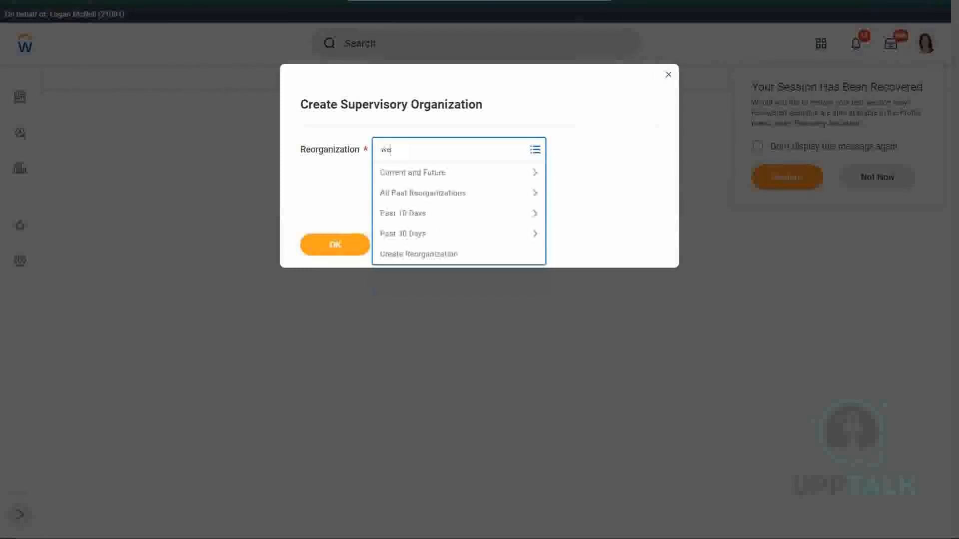
text(wo)
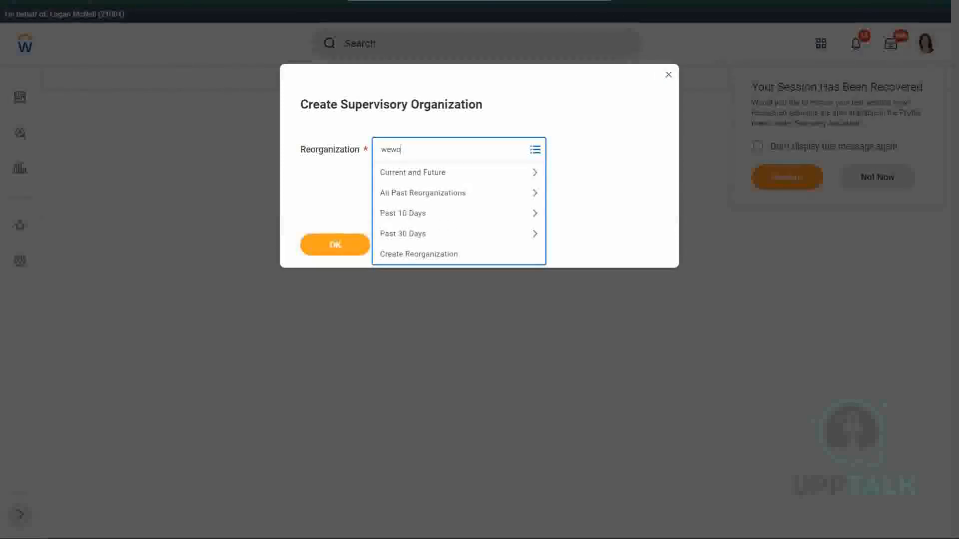
text(rk)
key(Return)
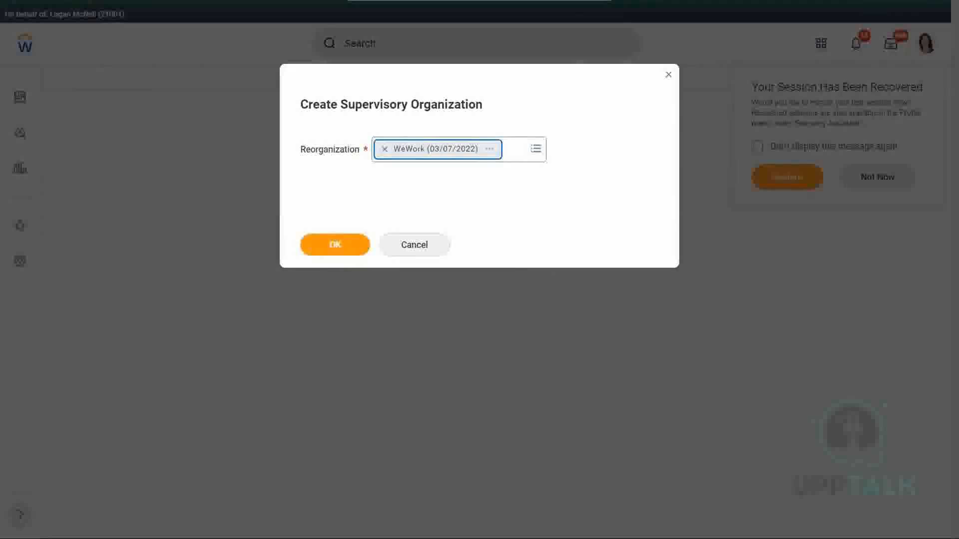
click(338, 245)
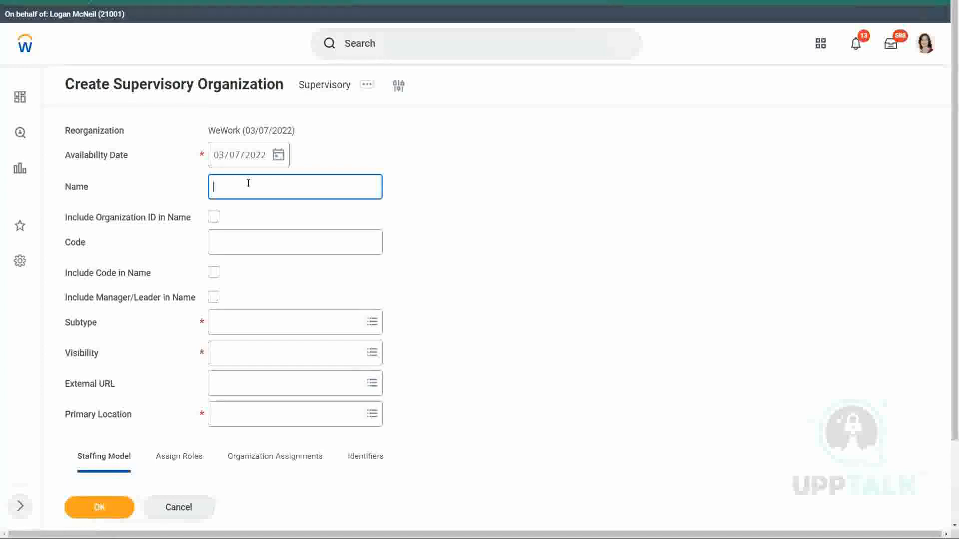
- Name the organization WW_XYZ Motors Sales, set its code to 1004, and include the code in the name
text(WW_)
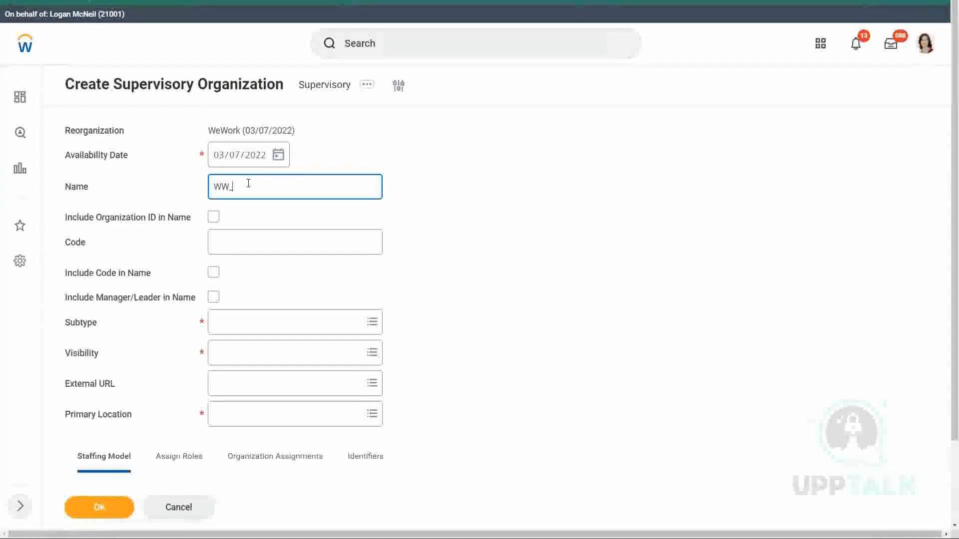
text(XYZ MOtors Sales)
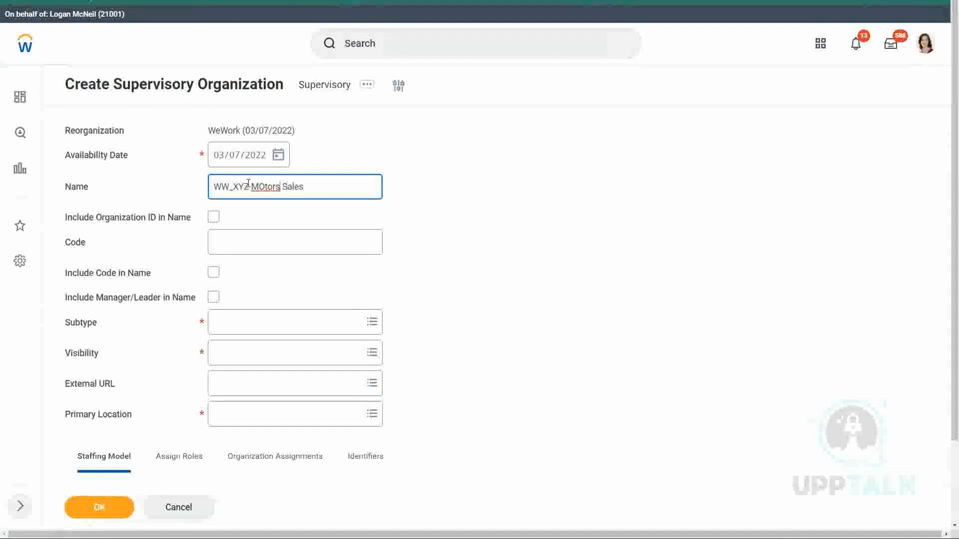
key(Left)
key(Left)
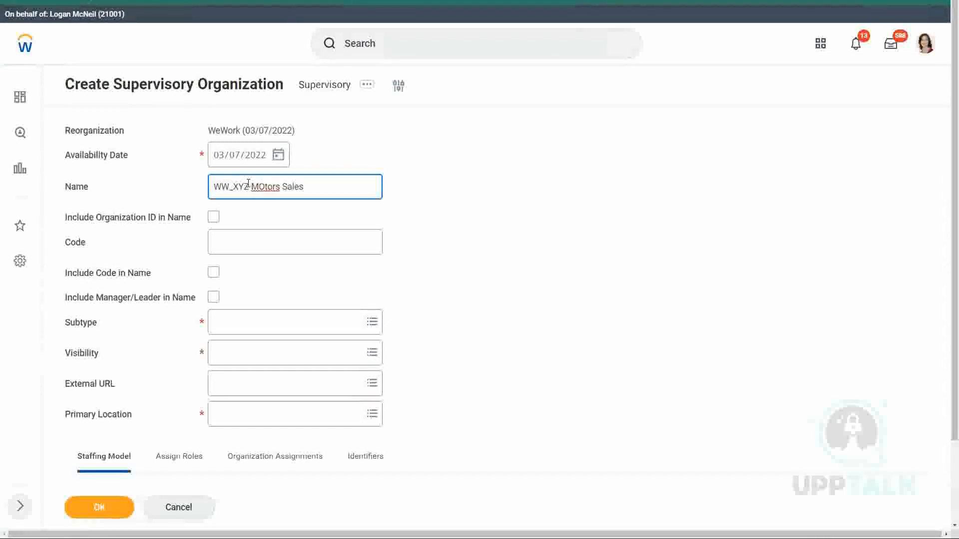
key(shift+Left)
text(o)
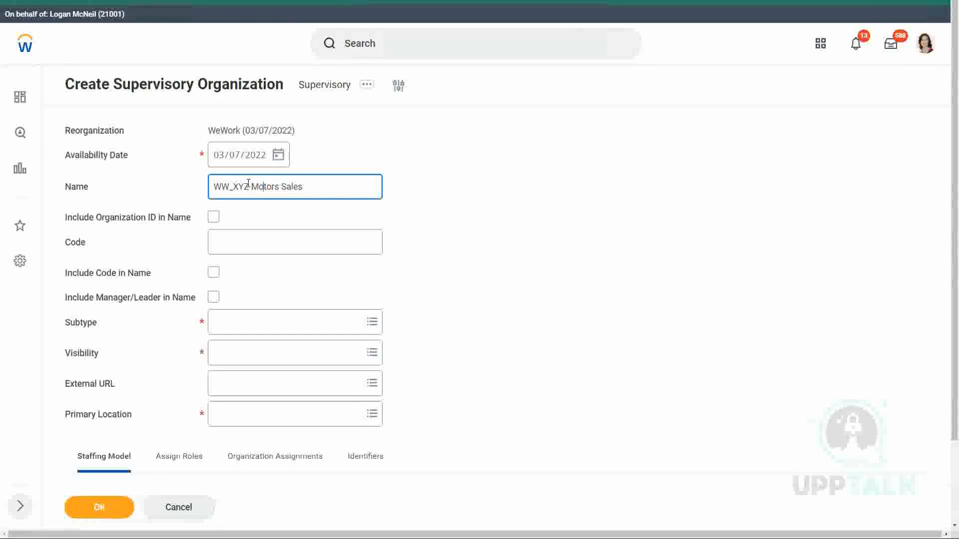
click(278, 241)
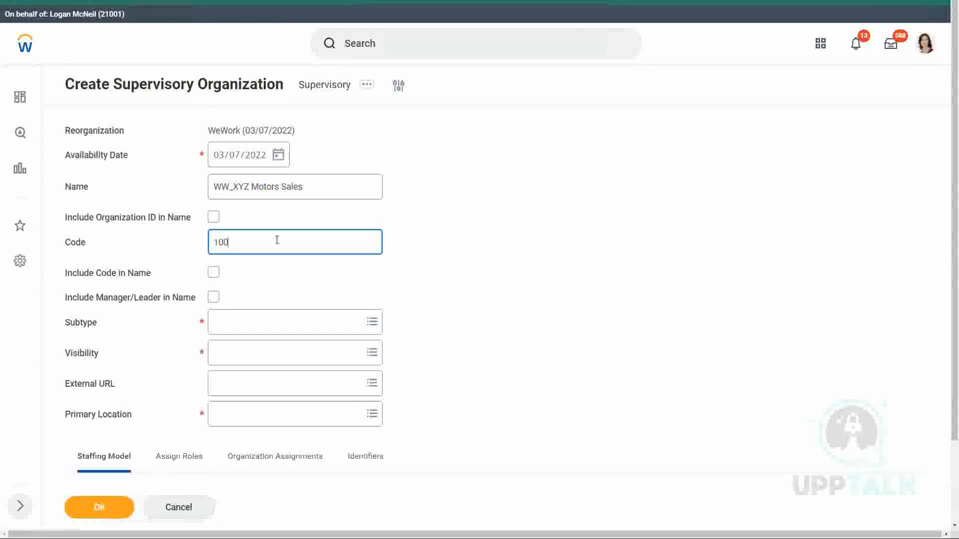
text(1004)
click(213, 272)
- Set the organization's subtype to Department and its visibility to Everyone
click(259, 324)
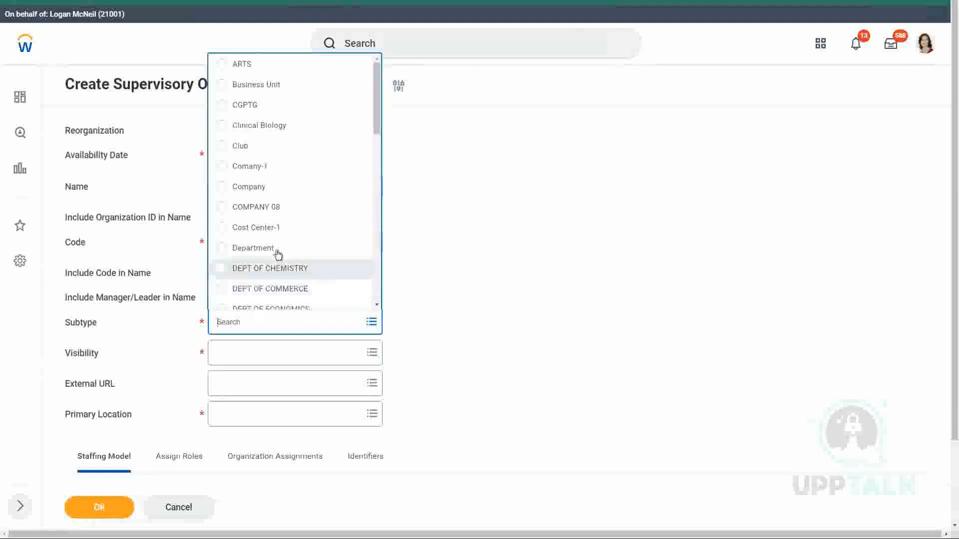
click(278, 249)
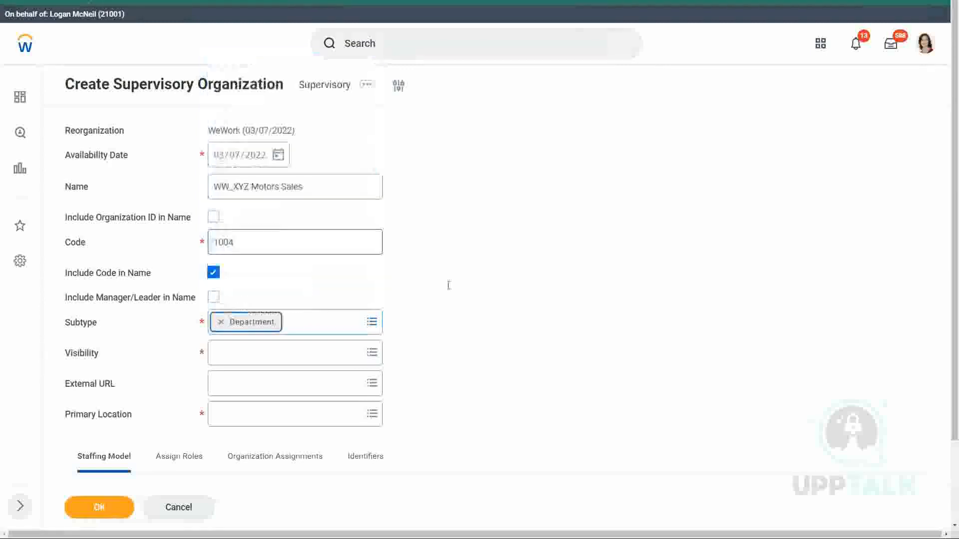
click(246, 356)
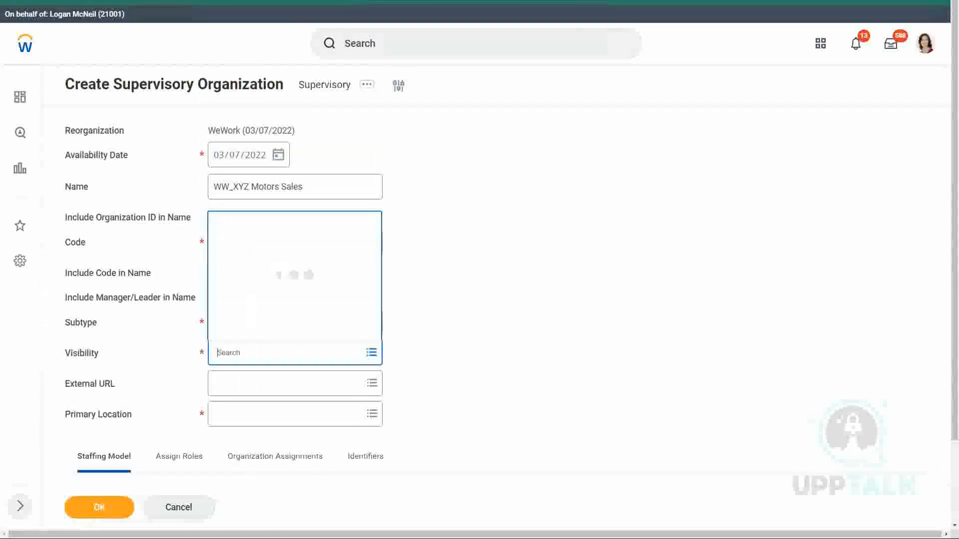
click(261, 268)
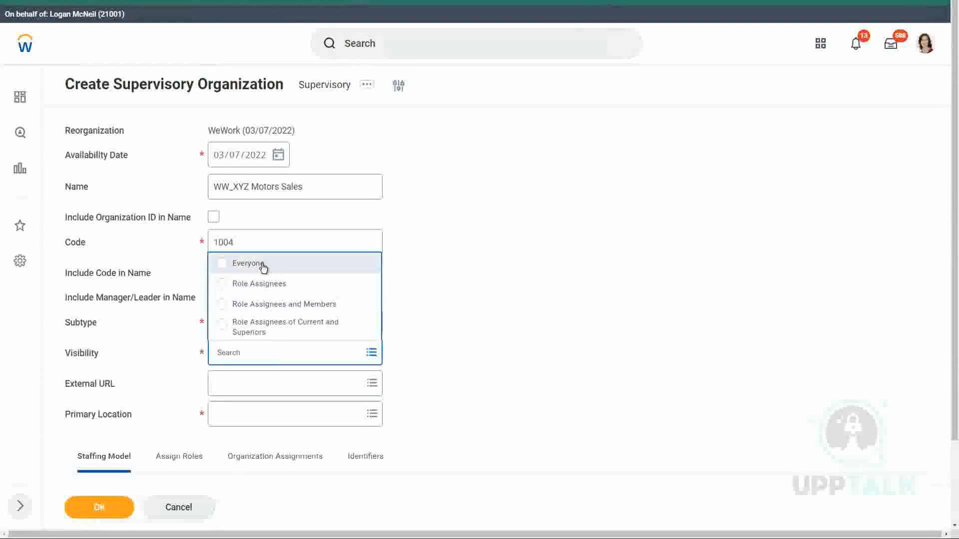
- Search the locations for London and set the first matching London as the organization's primary location
click(251, 420)
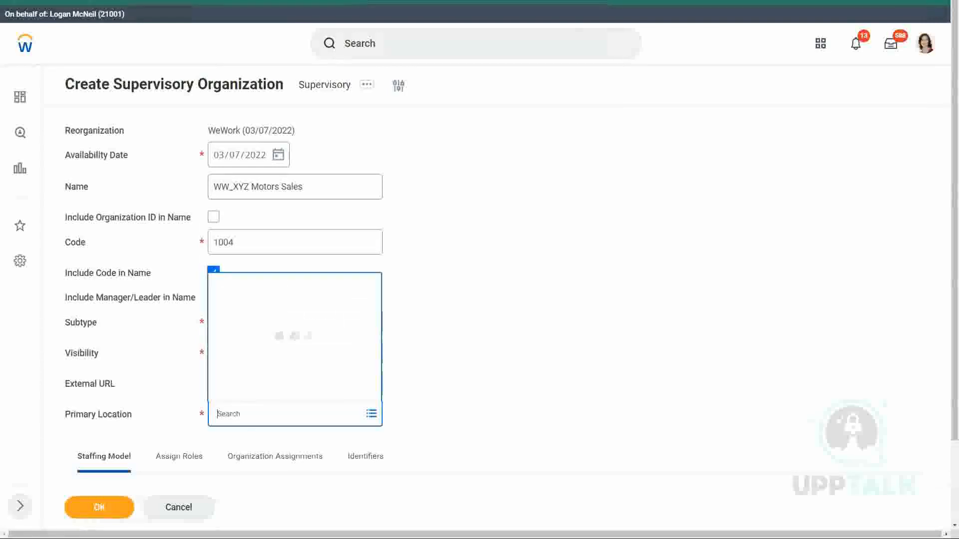
key(Return)
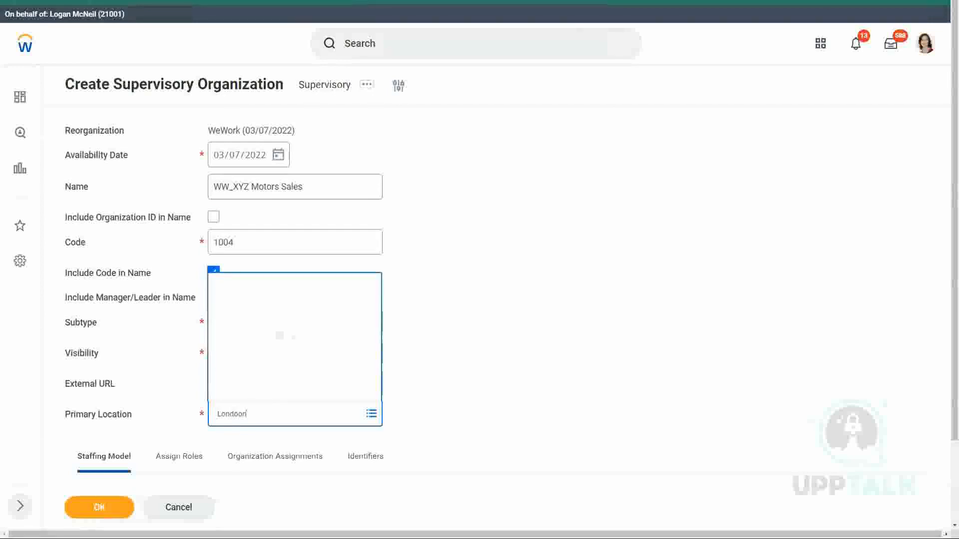
click(238, 419)
key(BackSpace)
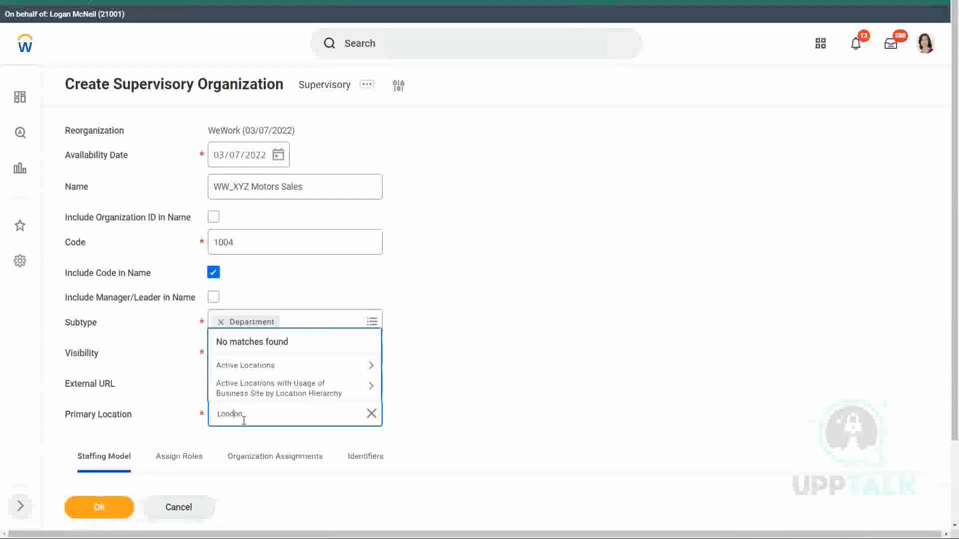
key(Return)
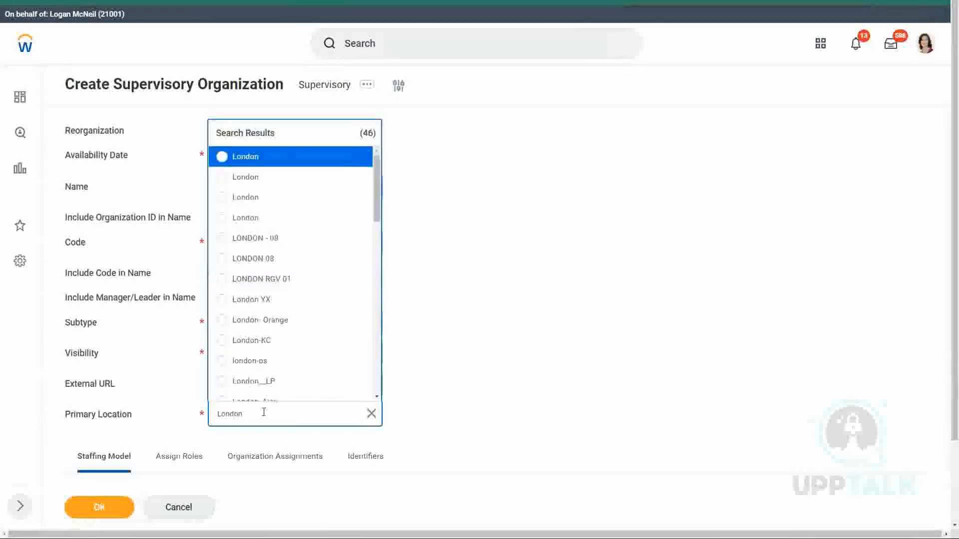
click(276, 161)
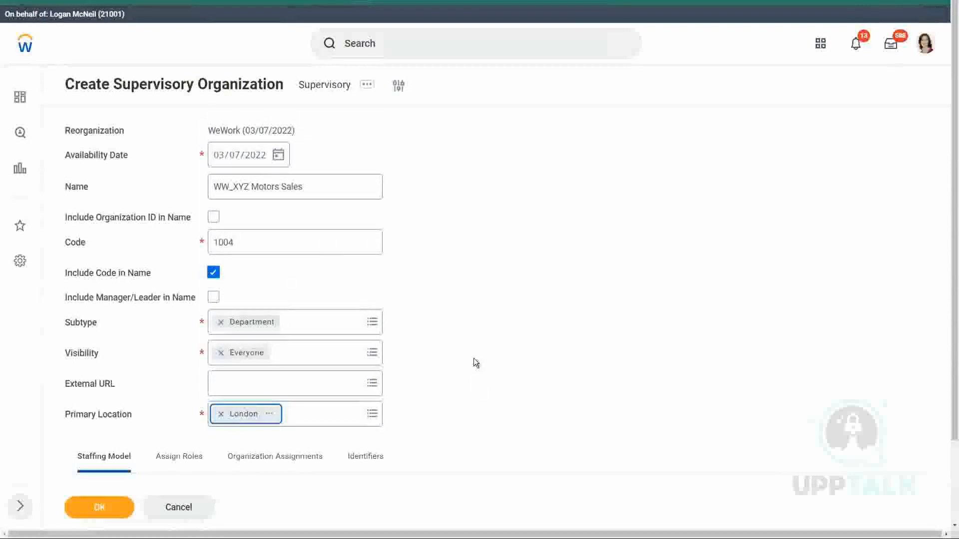
- Choose Position Management Enabled as the staffing model and submit the organization form
scroll(496, 310, down, 2)
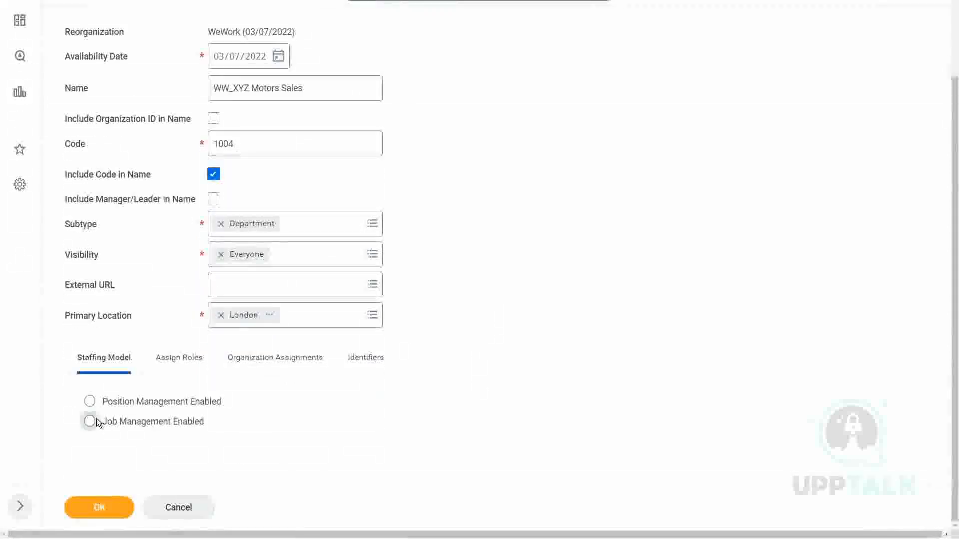
click(90, 402)
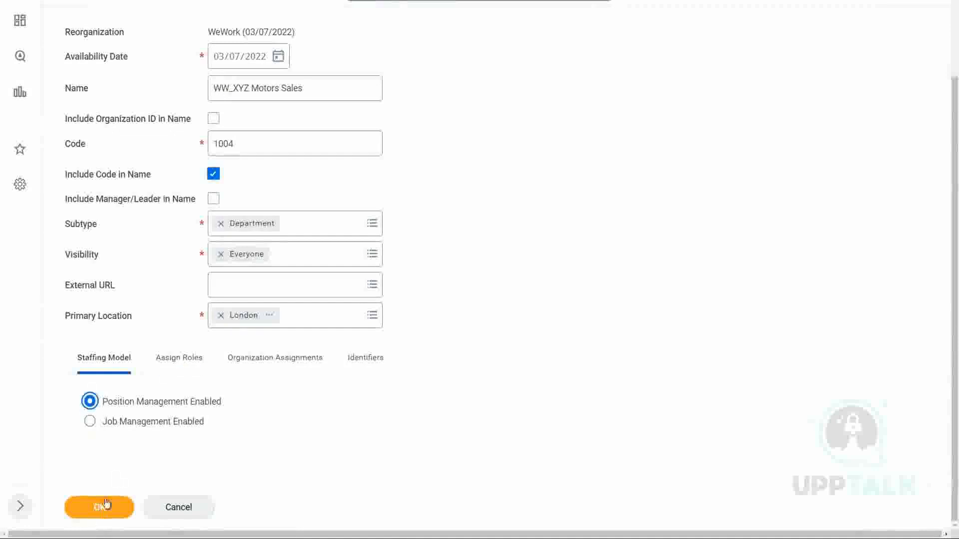
key(Tab)
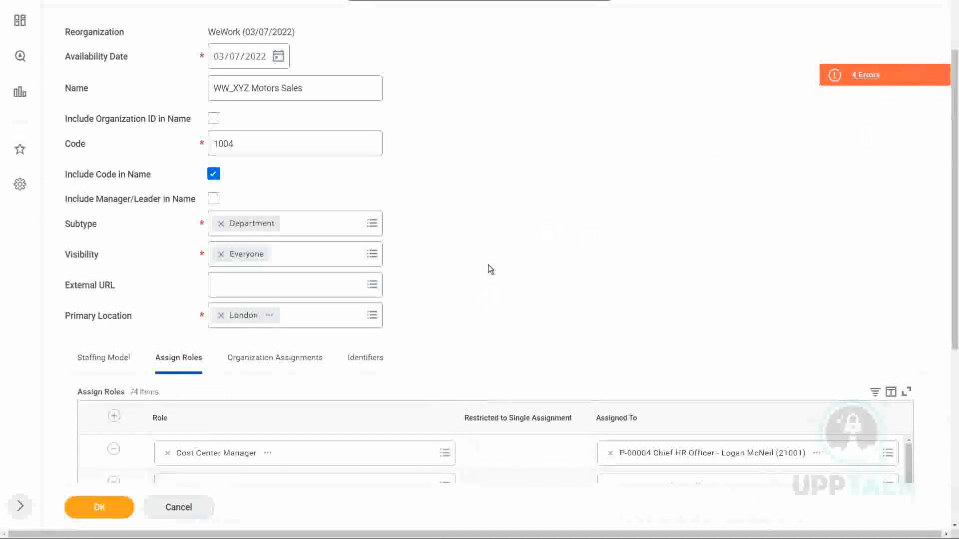
- Remove the RECRUITER_RK10, Manager, MANAGER_RK10, Dummy_HR Executive and SNM _ ACCOUNTS SALES rows from the role assignments
scroll(488, 267, down, 4)
scroll(493, 268, down, 8)
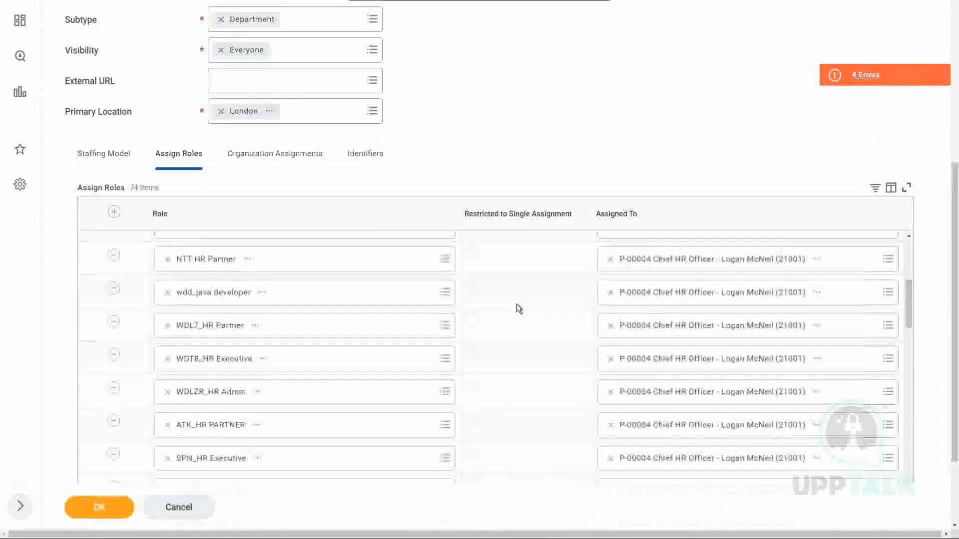
scroll(516, 308, down, 6)
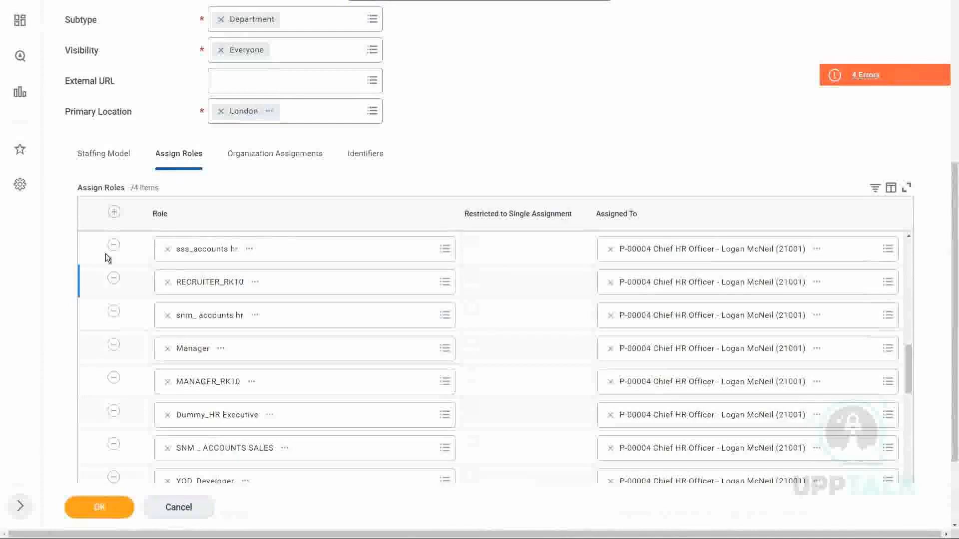
click(106, 254)
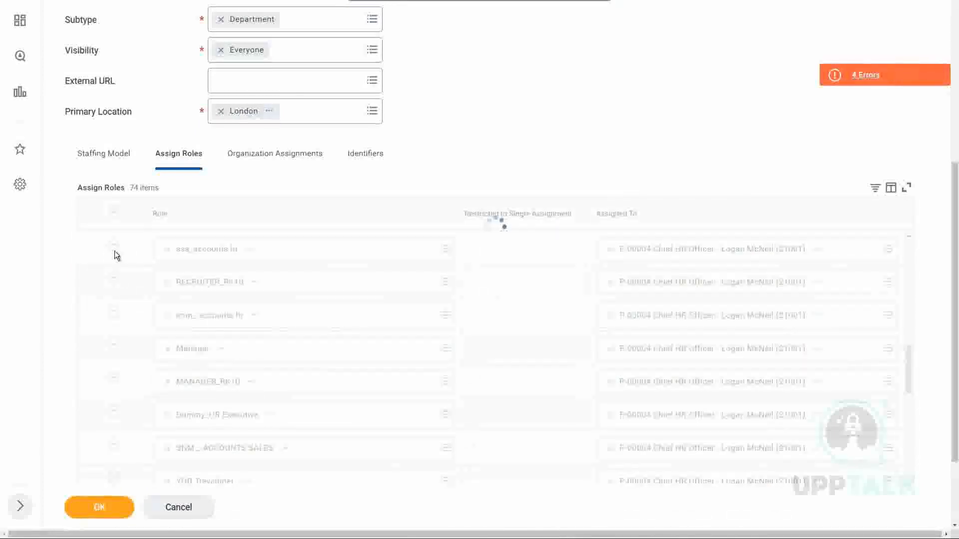
click(114, 308)
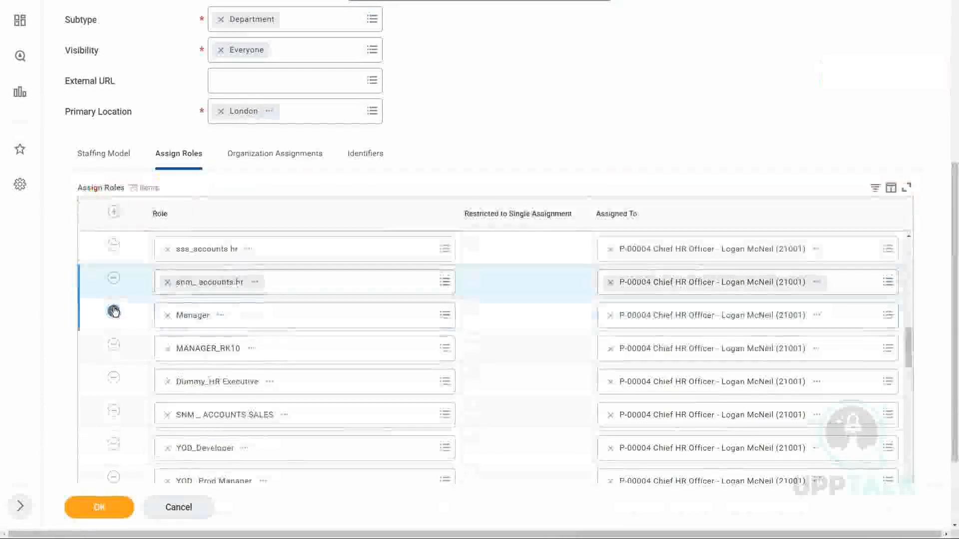
click(114, 312)
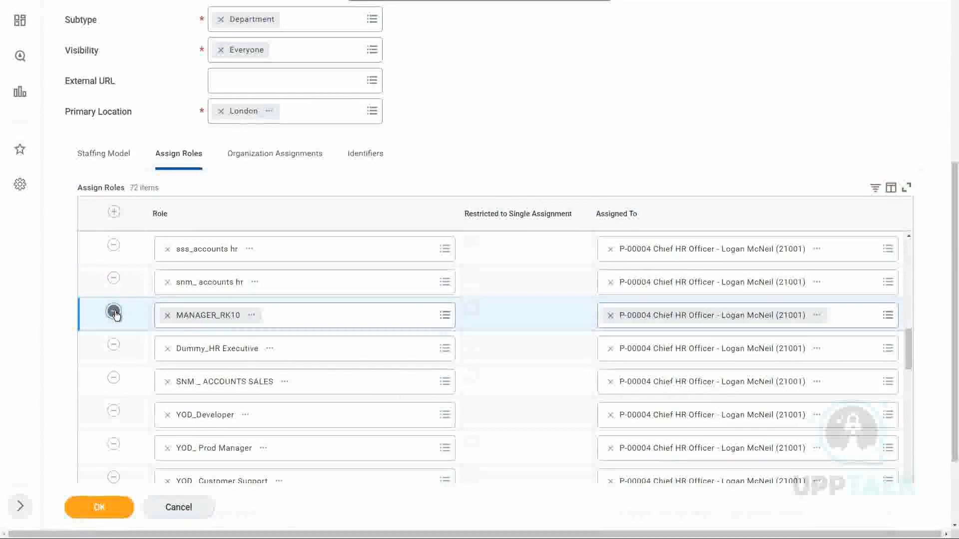
click(114, 312)
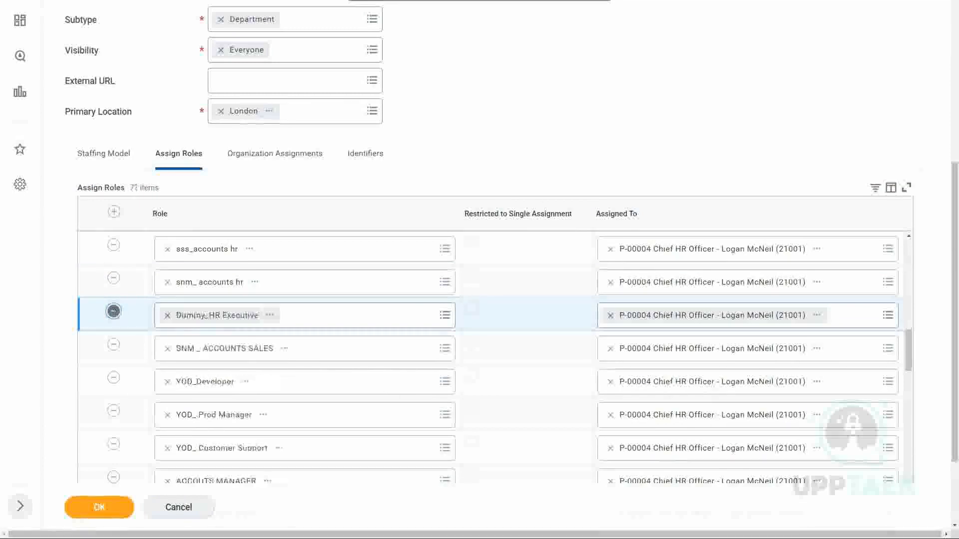
click(114, 312)
click(115, 312)
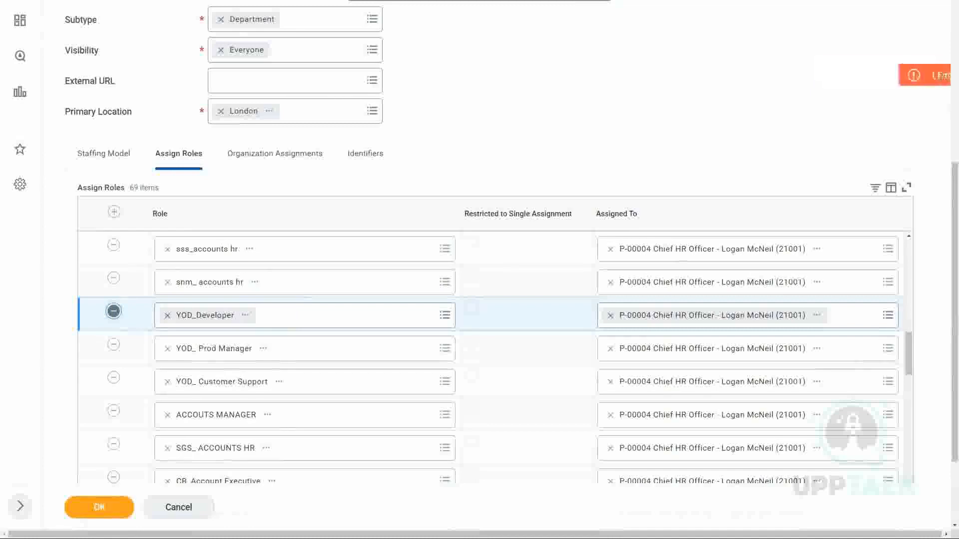
- Remove the YOD_Developer, YOD_ Prod Manager, YOD_ Customer Support, ACCOUTS MANAGER and snm_ accounts hr rows from the role assignments
click(113, 311)
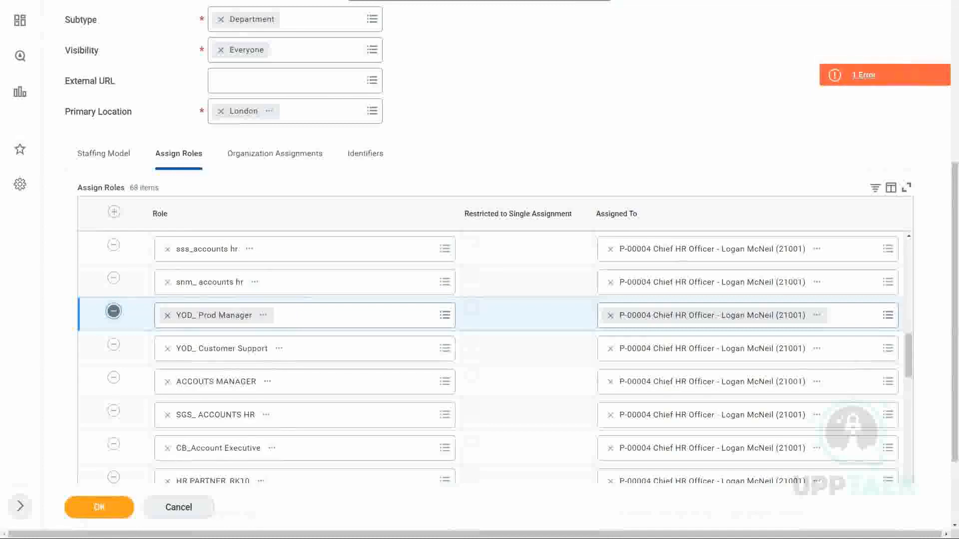
click(114, 312)
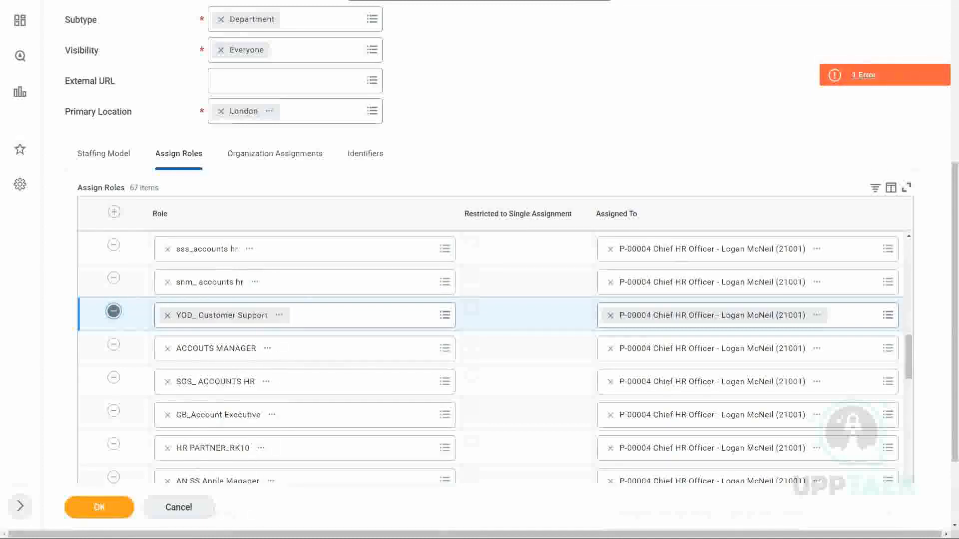
click(114, 311)
click(113, 279)
click(114, 278)
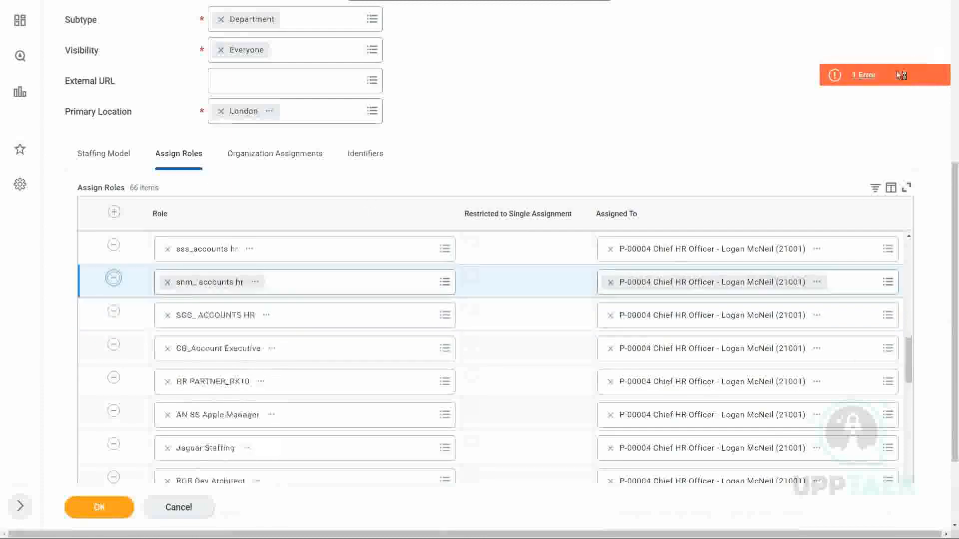
- Examine the details of the page error, close them and return to the role assignments
click(868, 77)
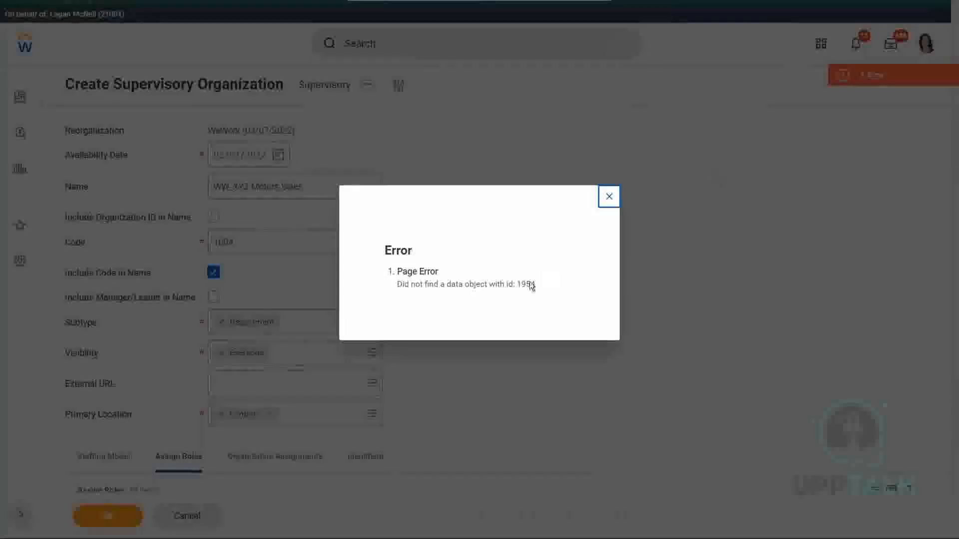
click(610, 197)
scroll(482, 282, down, 4)
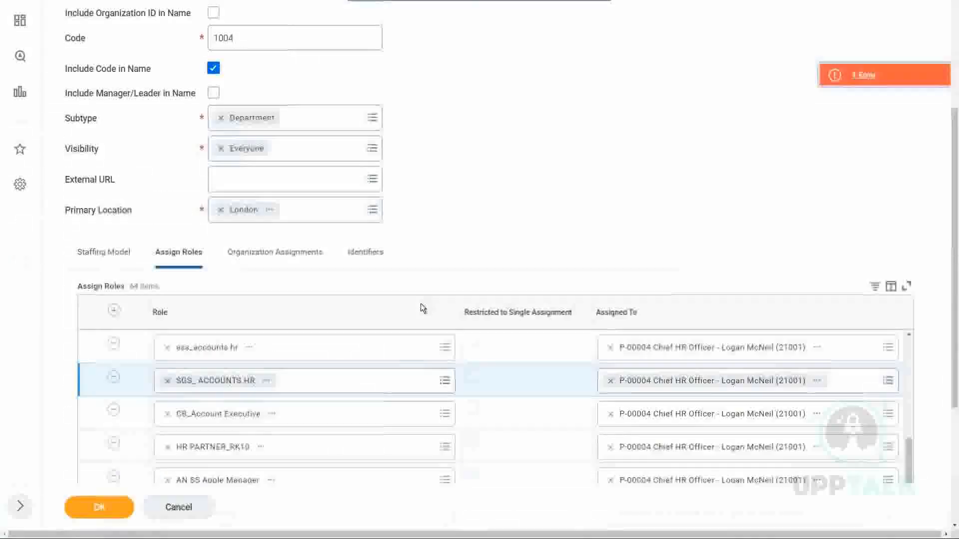
- Remove the sss_accounts hr, SGS_ ACCOUNTS HR, CB_Account Executive, HR PARTNER_RK10, AN SS Apple Manager and Jaguar Staffing role assignments
click(114, 345)
click(114, 344)
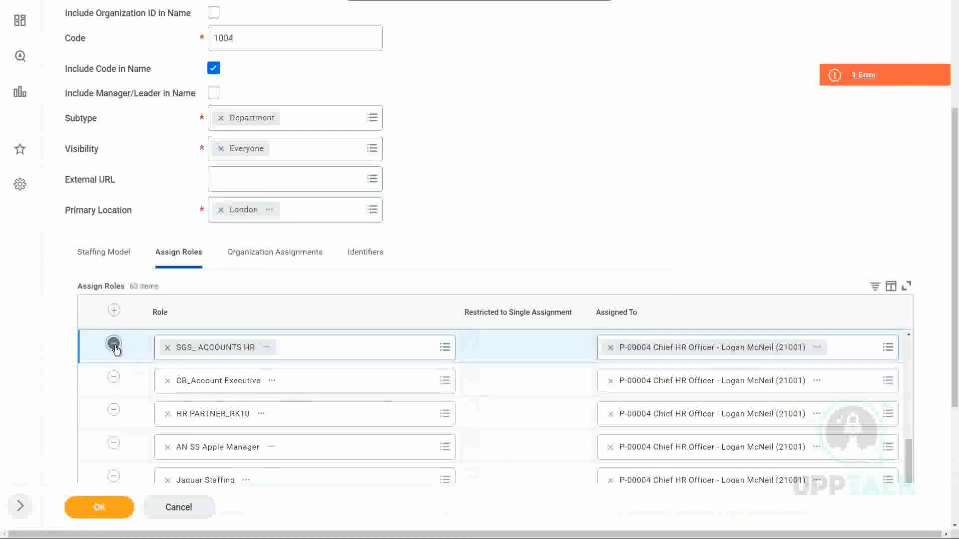
click(114, 345)
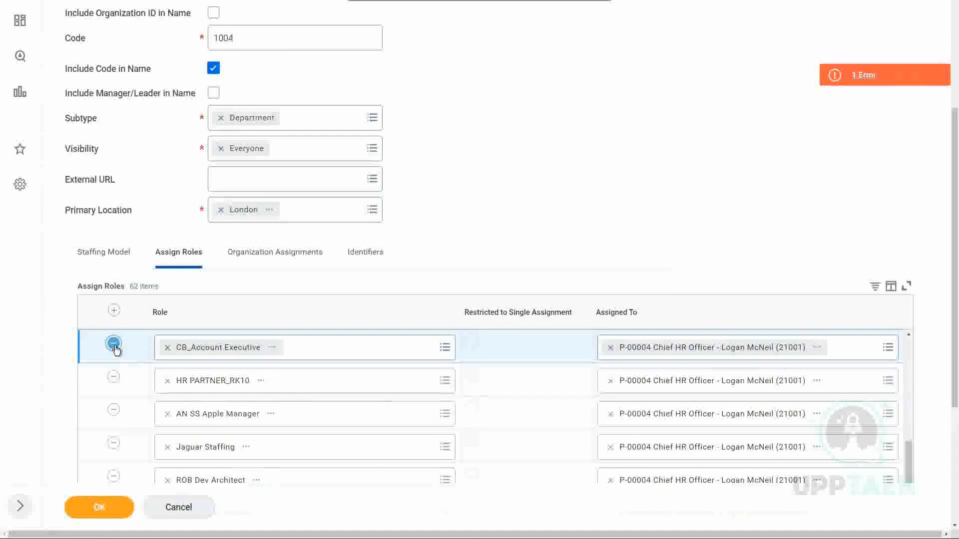
click(114, 344)
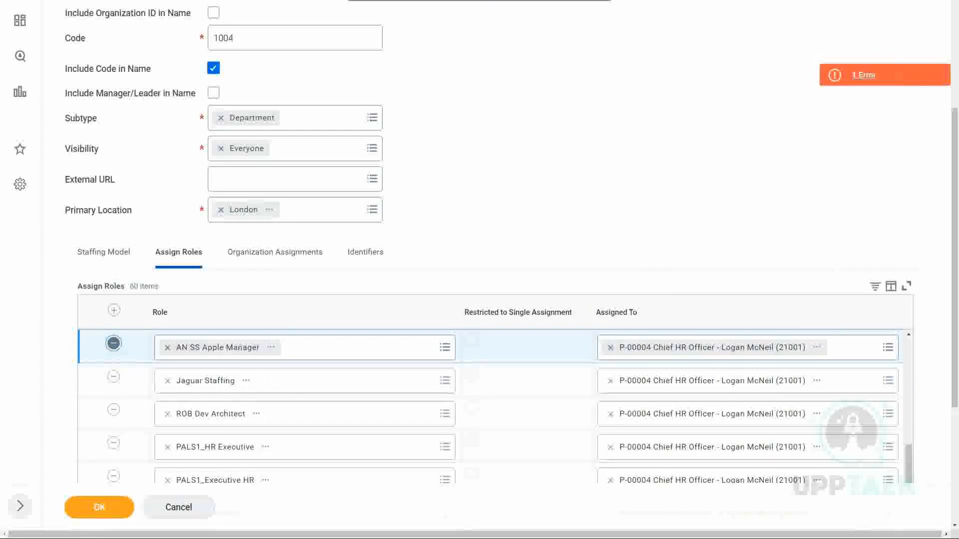
click(114, 345)
click(114, 345)
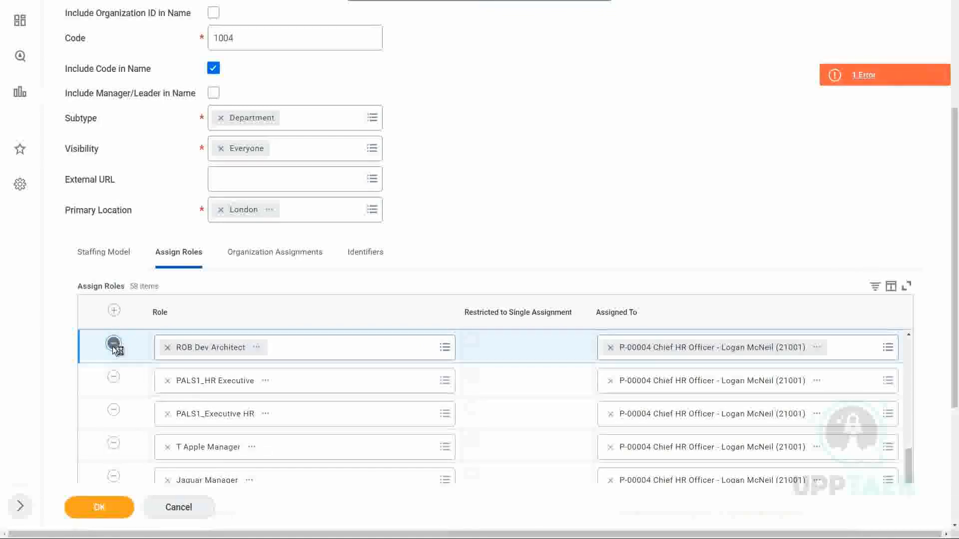
- Remove the ROB Dev Architect, PALS1_HR Executive, PALS1_Executive HR, T Apple Manager and Jaguar Manager role assignments
click(114, 344)
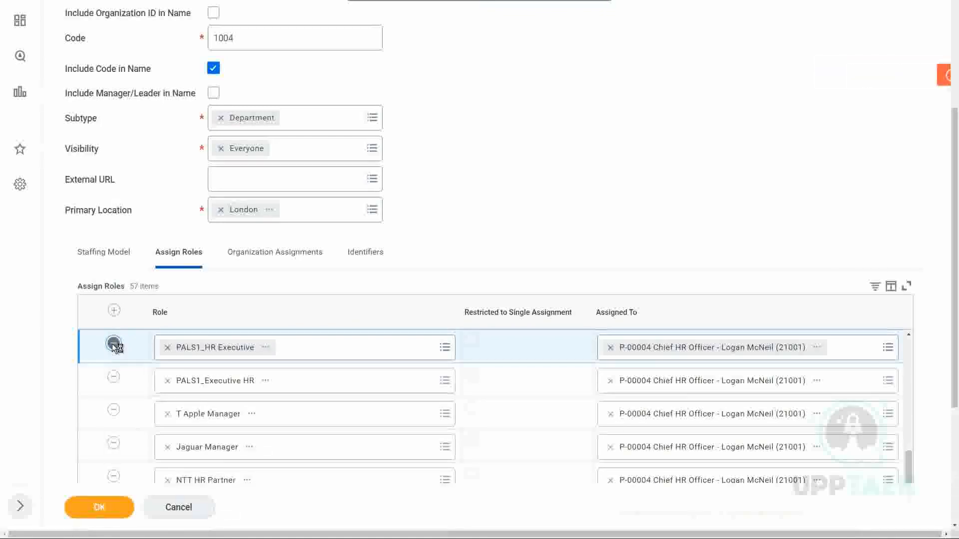
click(114, 345)
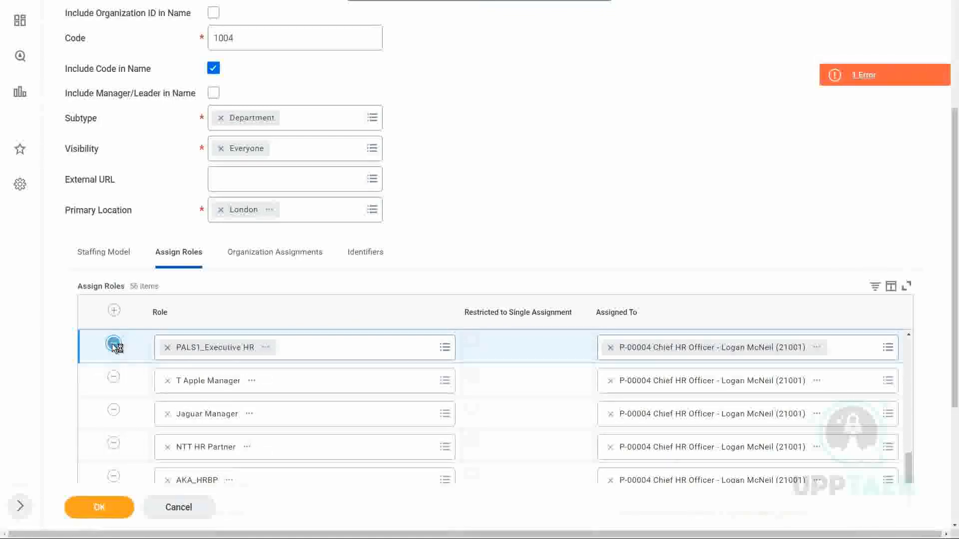
click(113, 345)
click(114, 345)
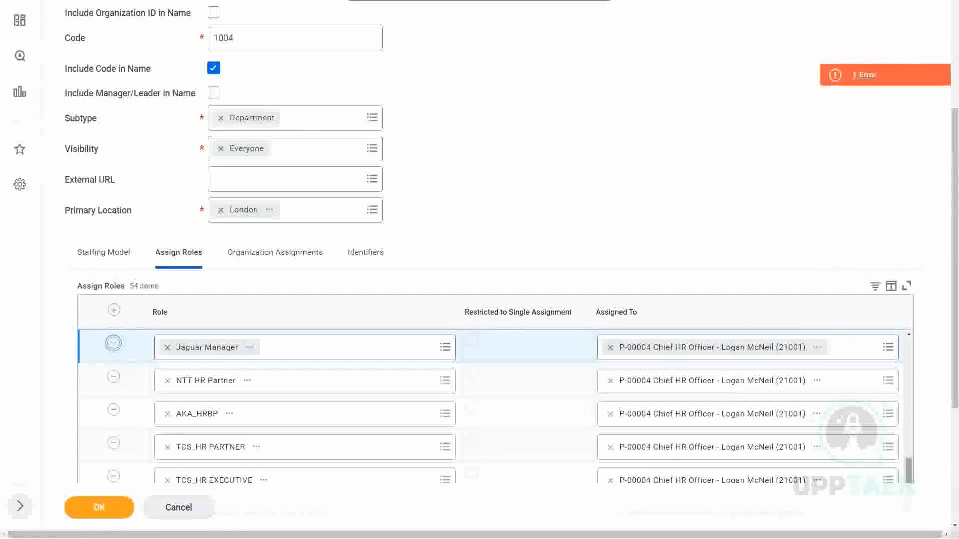
- Remove the TXC_HR Partner, TXC_SR Developer, TXC_Manual Tester, WDC_Systems Engineer, WDC_Java Developer and NTT HR Partner rows near the start of the role list
drag(909, 467, 905, 332)
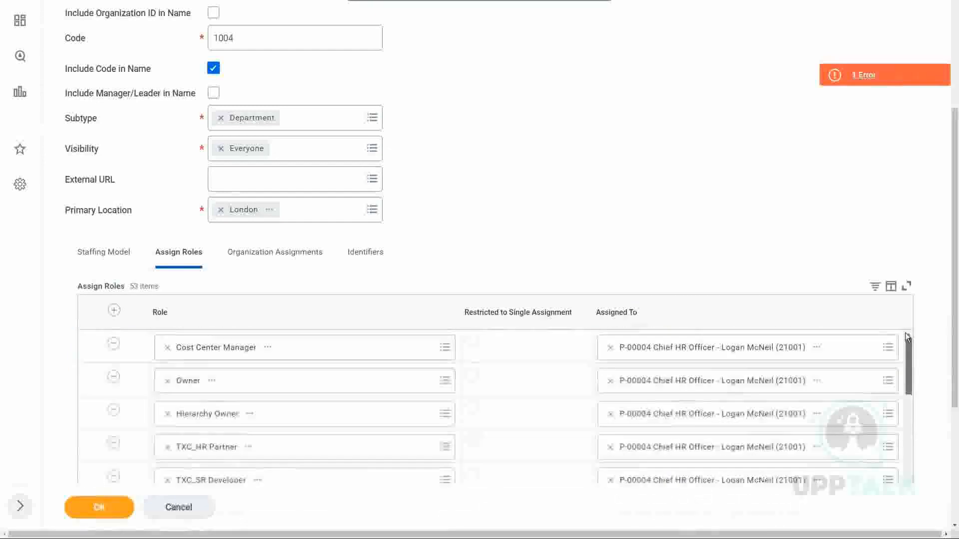
click(113, 443)
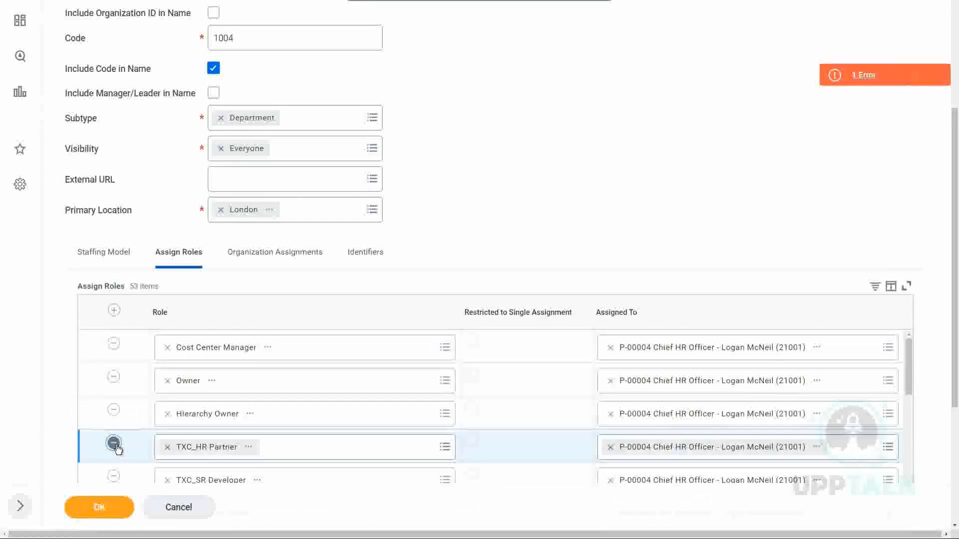
click(114, 443)
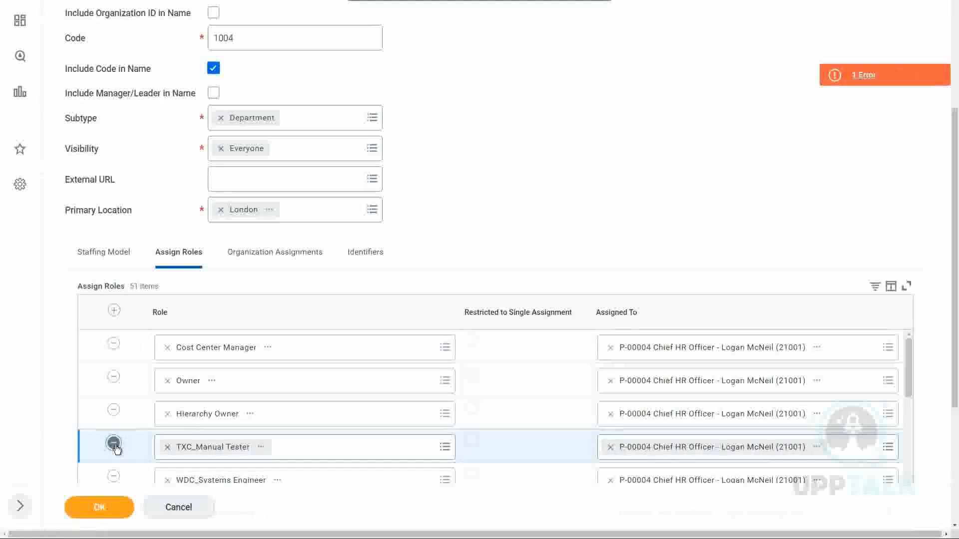
click(113, 443)
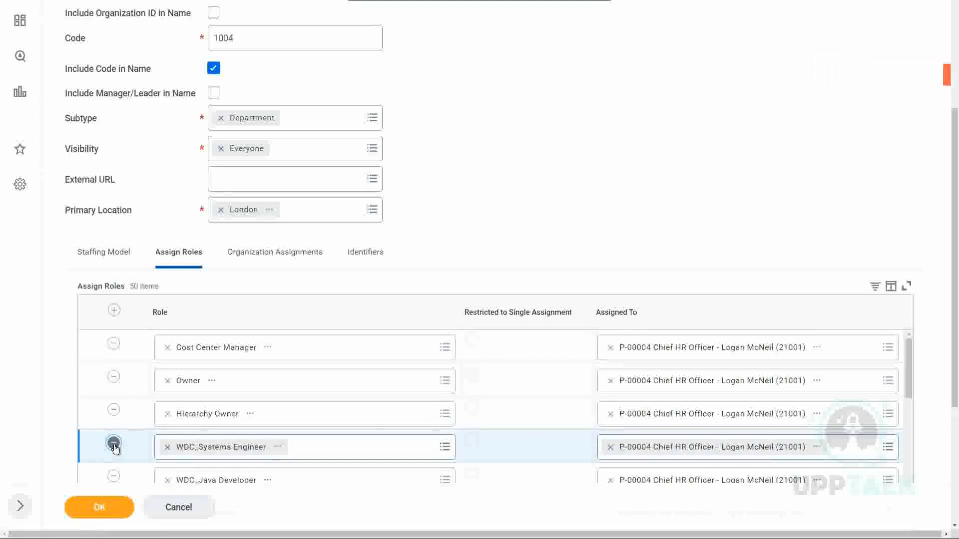
click(114, 445)
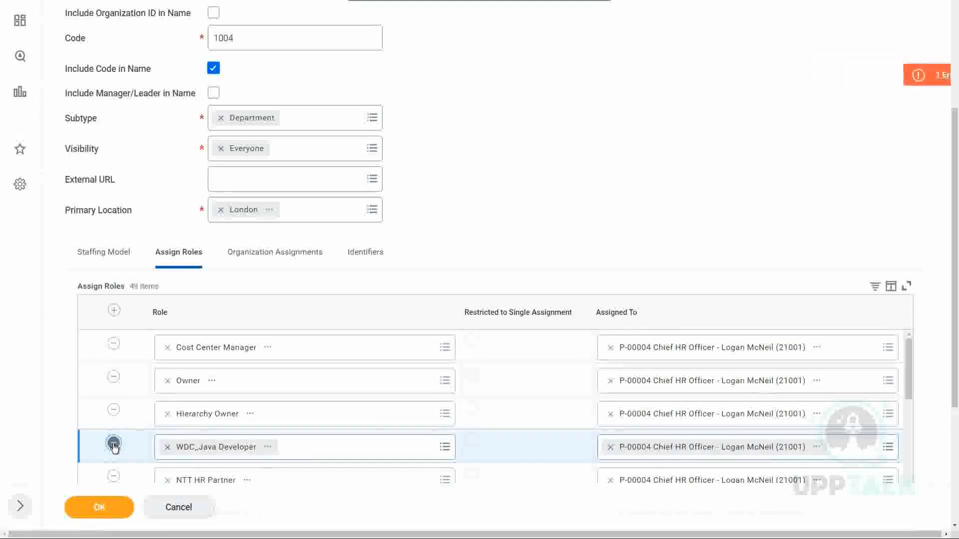
click(114, 445)
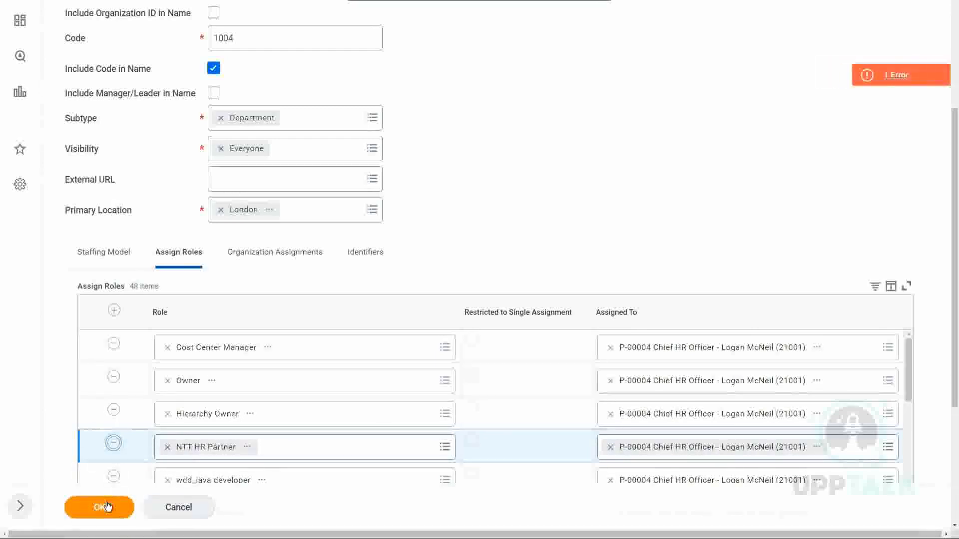
- Submit the organization form again and open the details of its validation errors
click(113, 443)
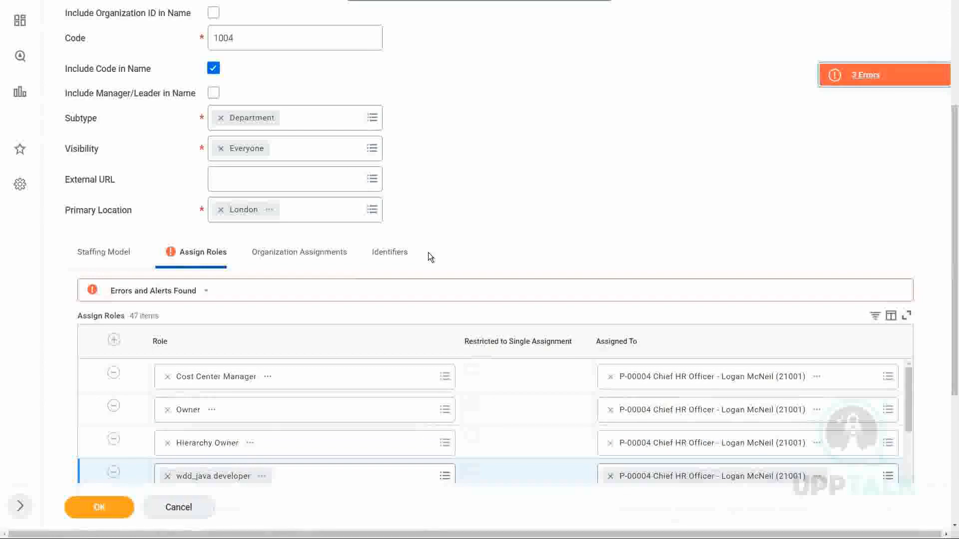
click(866, 75)
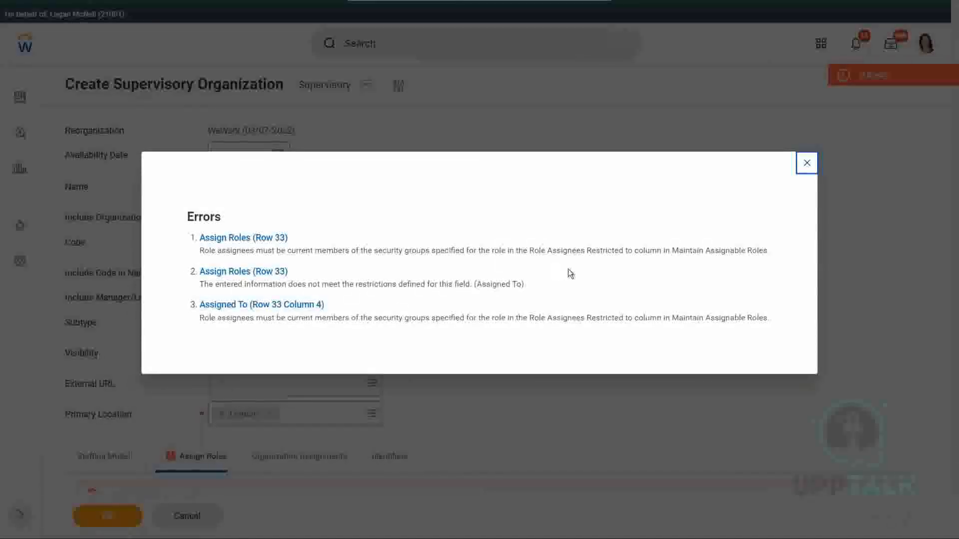
- Remove the wdd_java developer, WDL7_HR Partner, WDT8_HR Executive, WDLZR_HR Admin and ATK_HR PARTNER rows from the role assignments
click(808, 167)
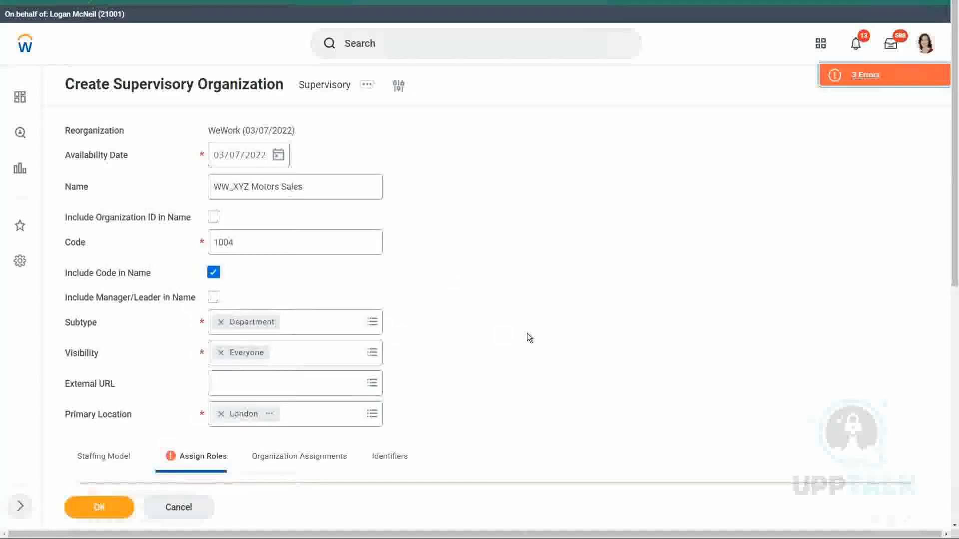
scroll(529, 336, down, 1)
scroll(526, 333, down, 5)
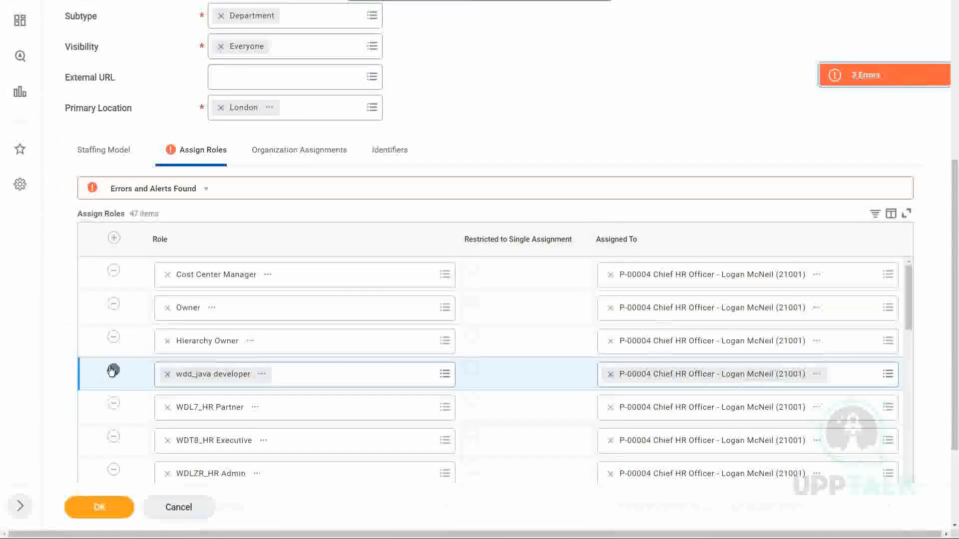
click(114, 371)
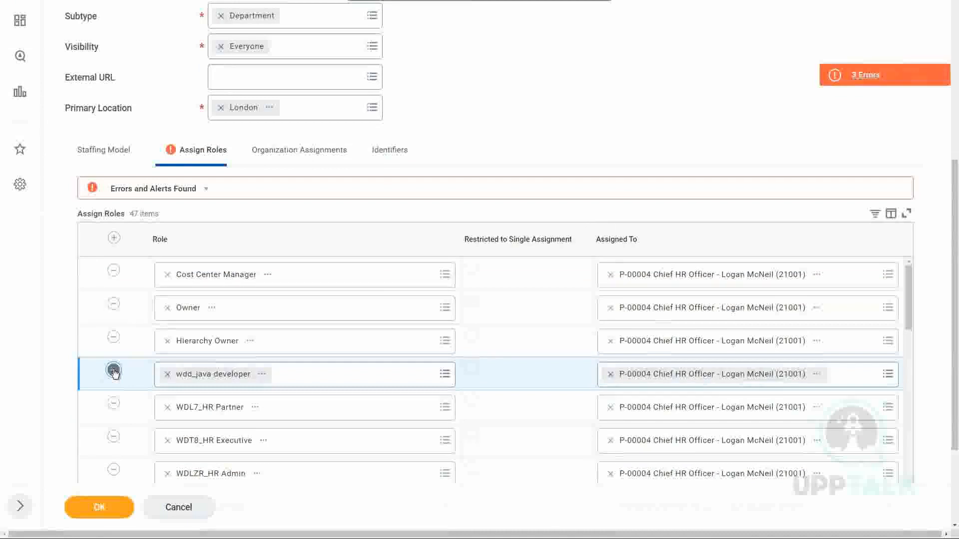
click(114, 371)
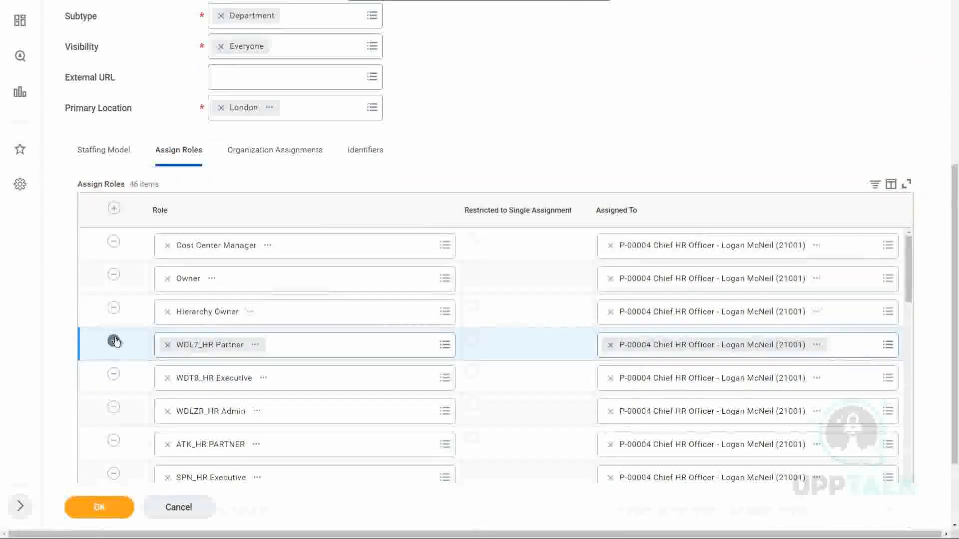
click(114, 342)
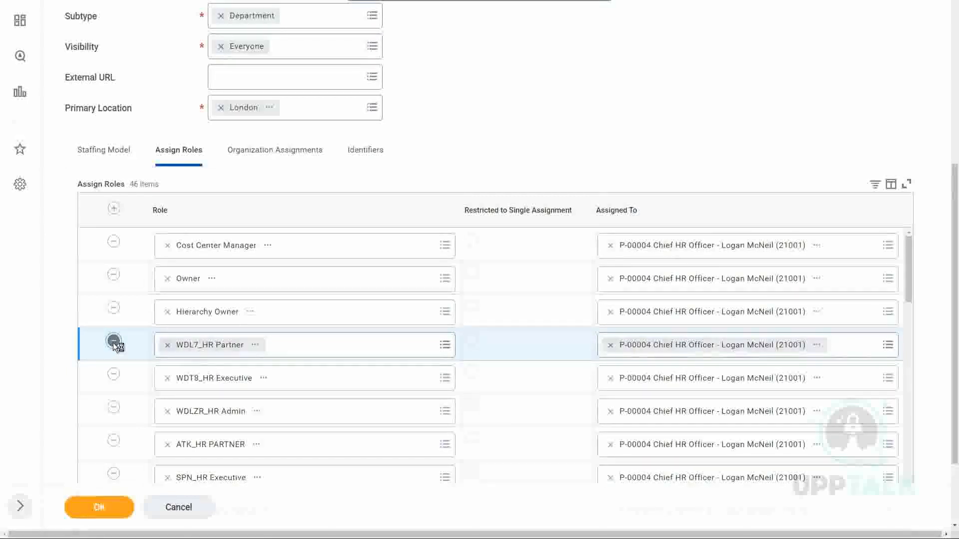
click(113, 343)
click(114, 342)
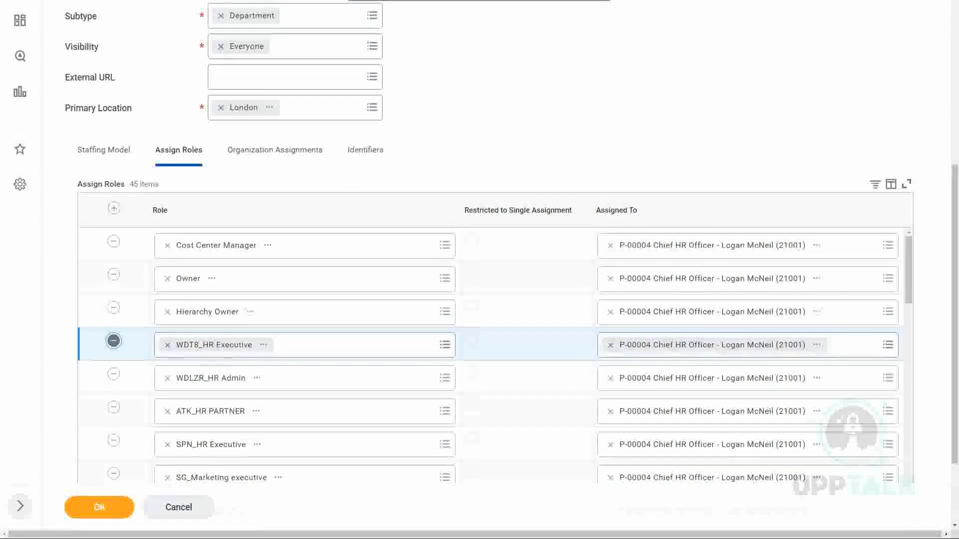
click(114, 343)
click(113, 343)
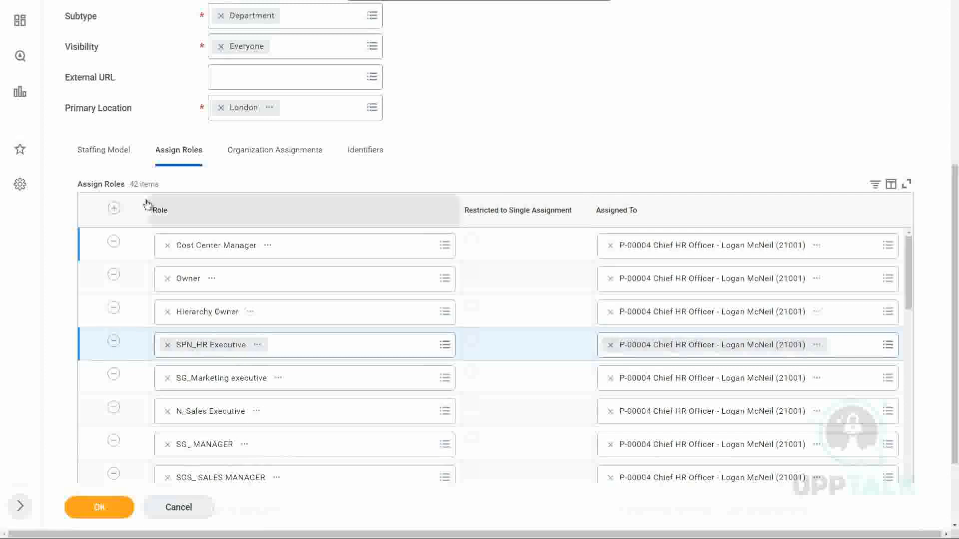
- Resubmit the organization form and open the list of errors for the role assignments
drag(130, 185, 184, 178)
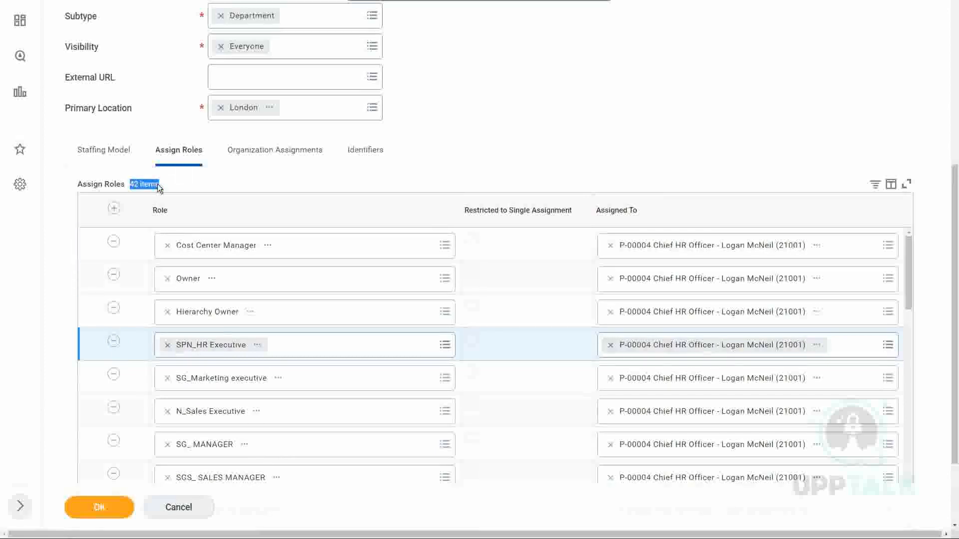
click(98, 506)
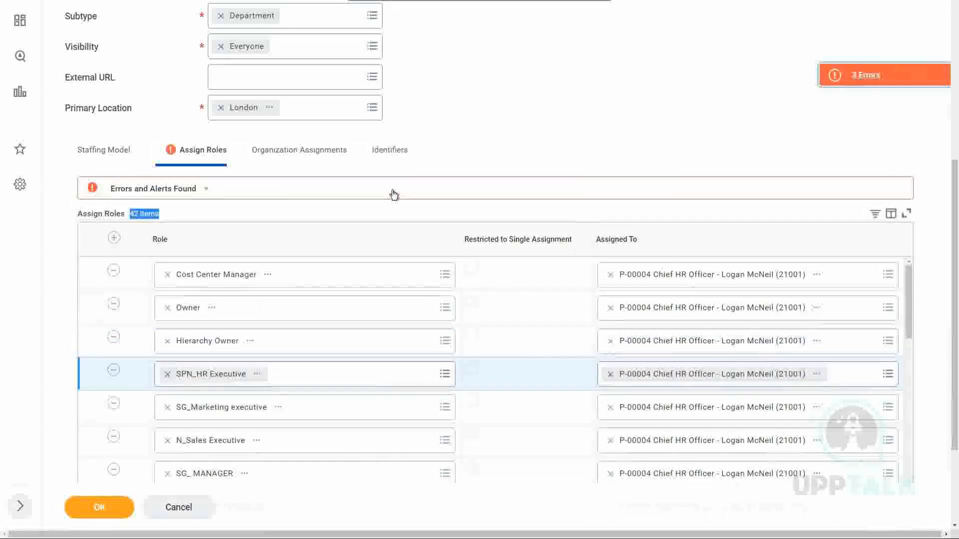
click(881, 77)
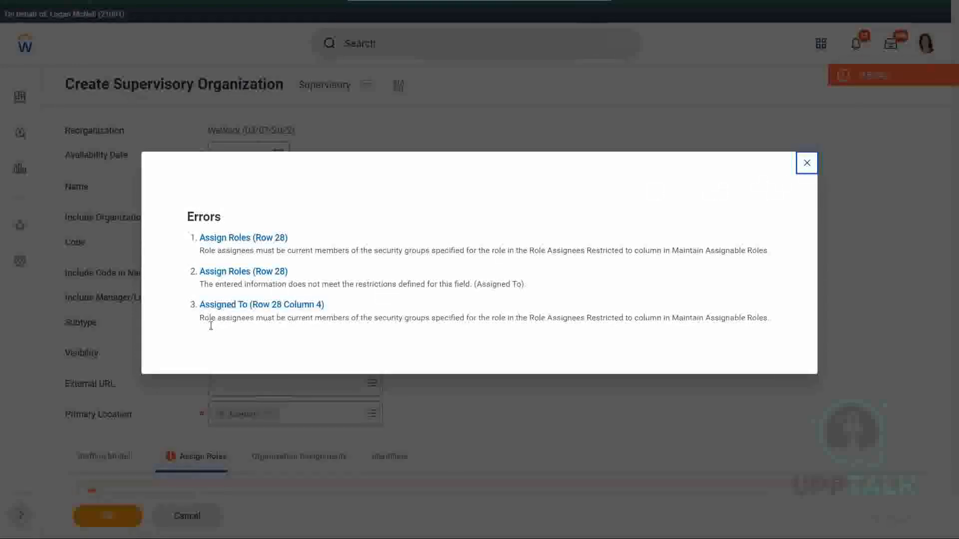
- Remove the flagged Manager0011 role assignment near the end of the role list and submit the organization form
key(Escape)
scroll(522, 330, down, 6)
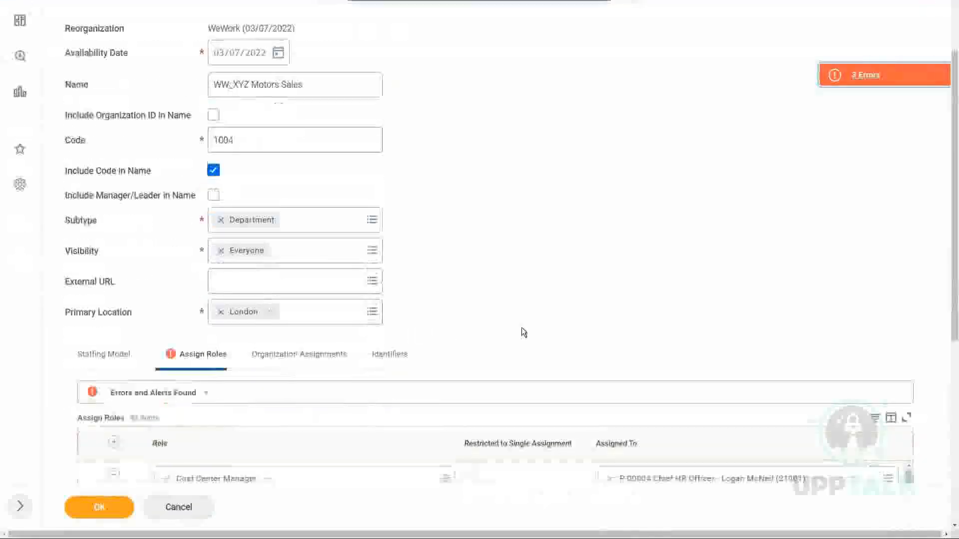
scroll(469, 344, down, 15)
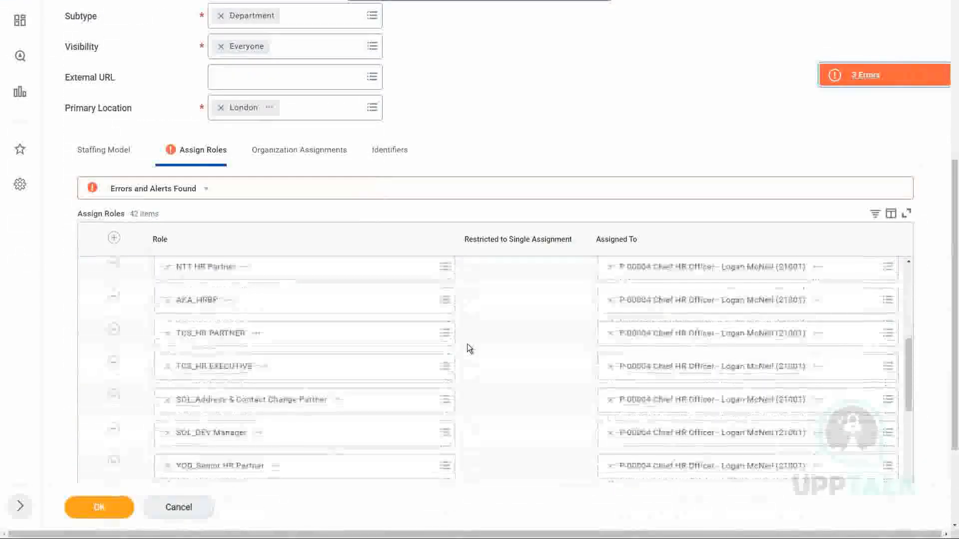
scroll(472, 343, down, 5)
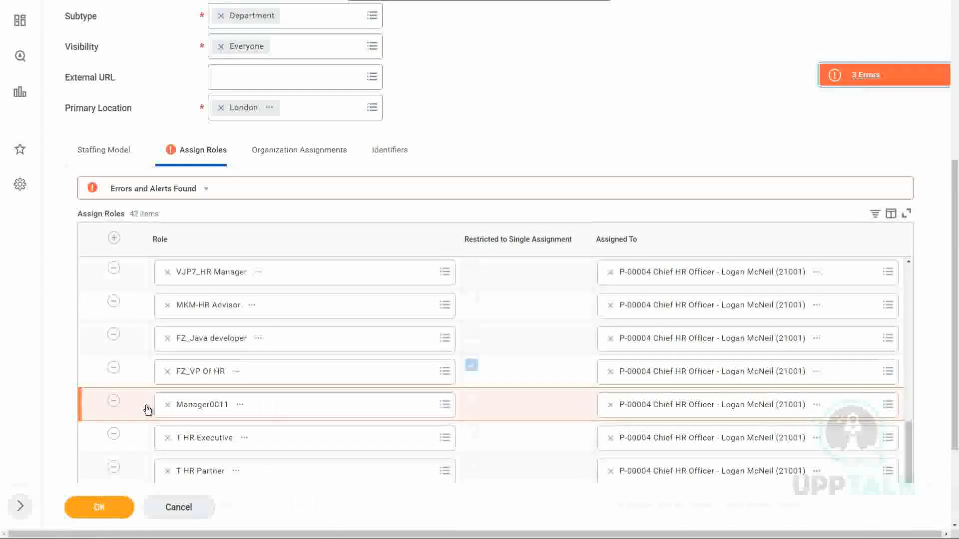
click(114, 402)
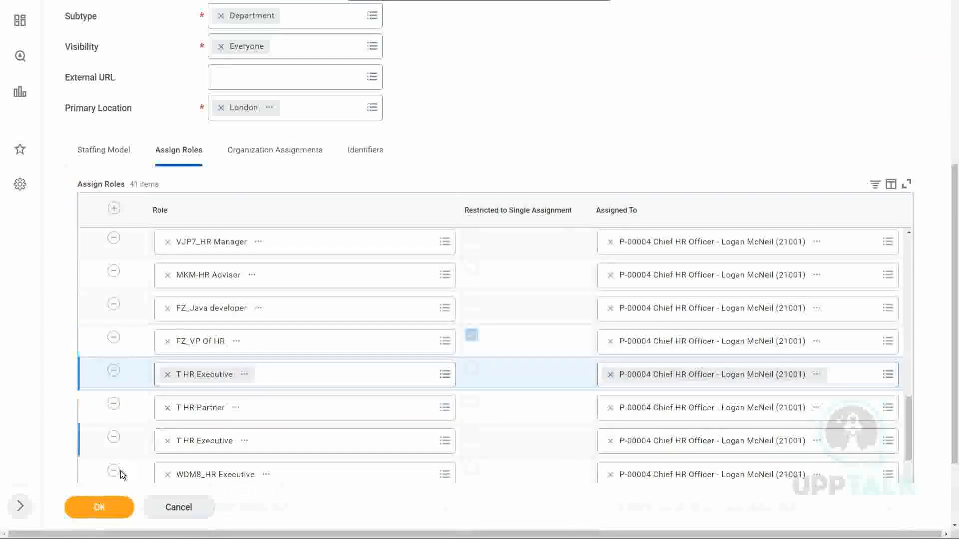
click(102, 509)
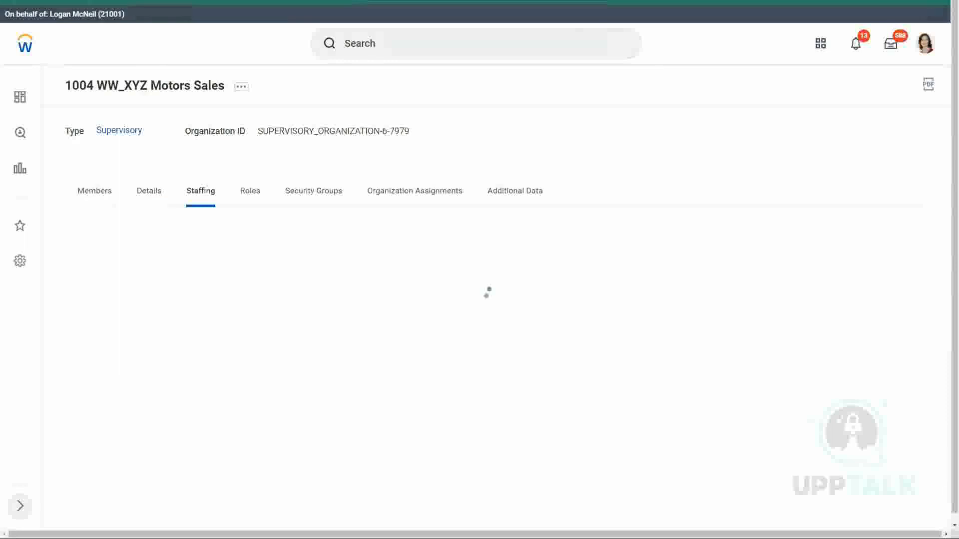
- Review the created organization's details, staffing model, members and assignable roles
click(150, 195)
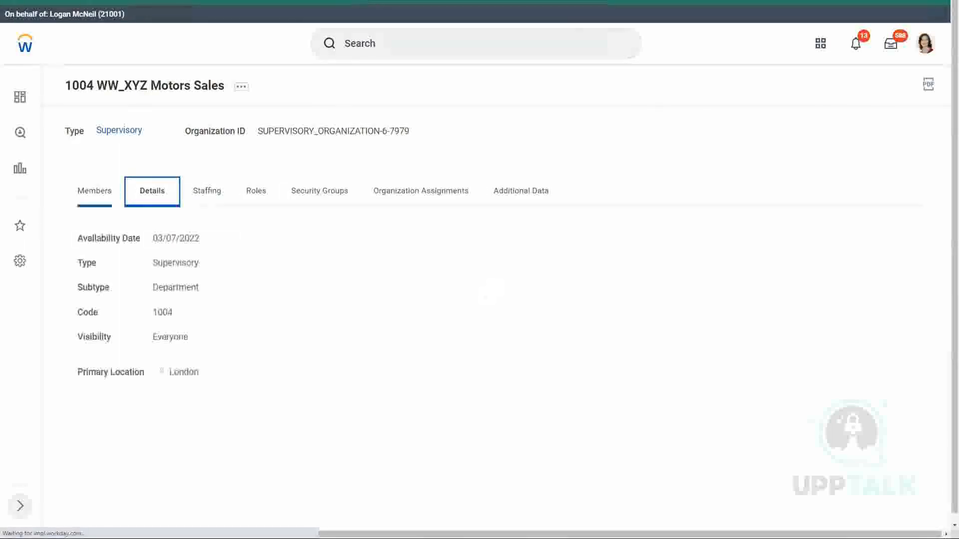
click(205, 193)
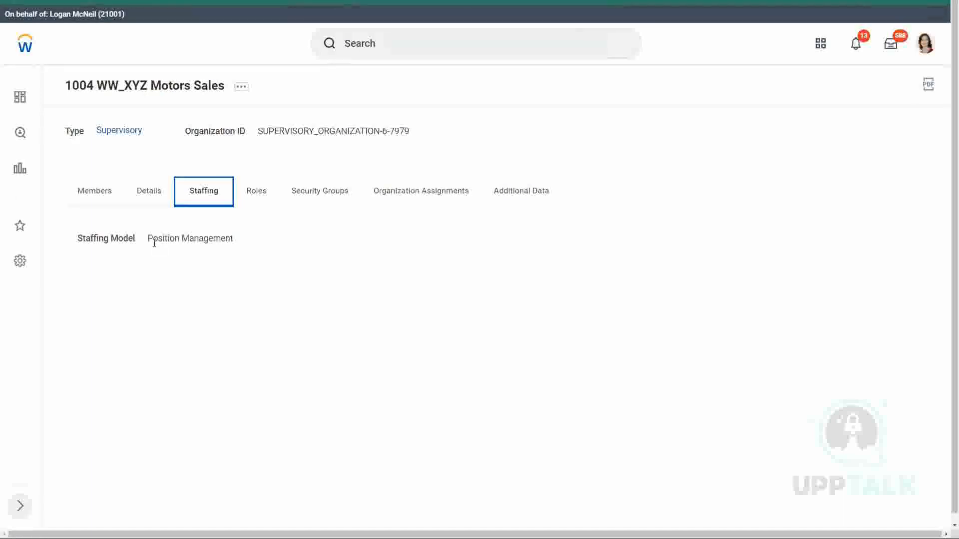
click(96, 195)
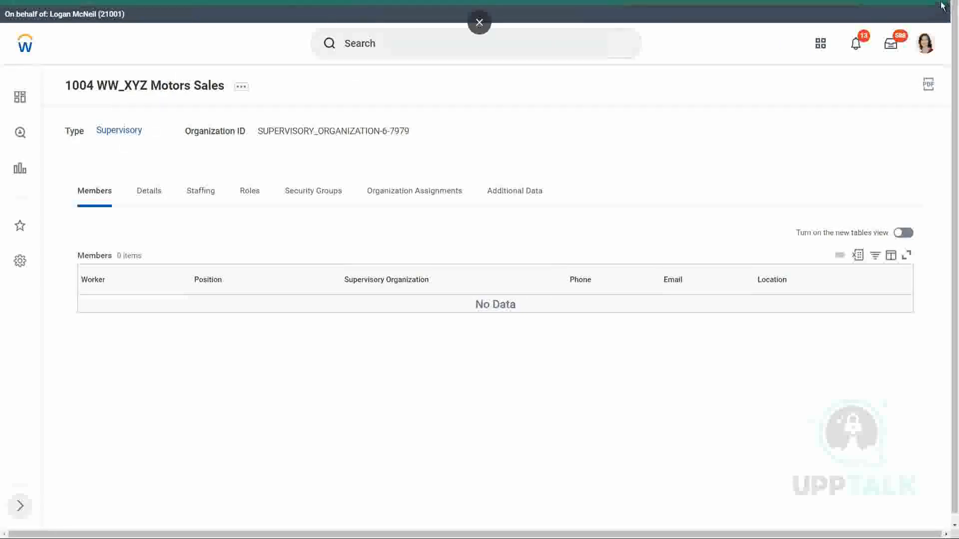
scroll(664, 98, down, 1)
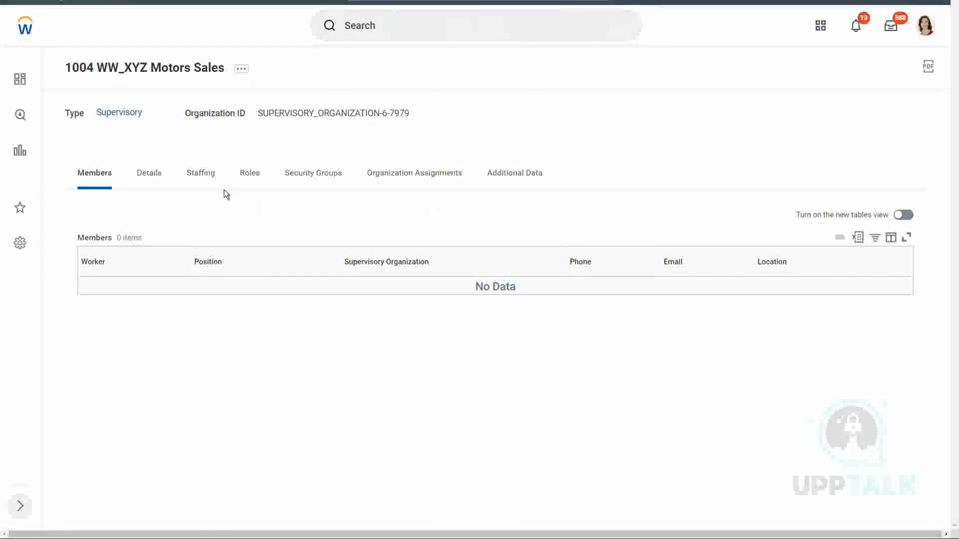
click(247, 178)
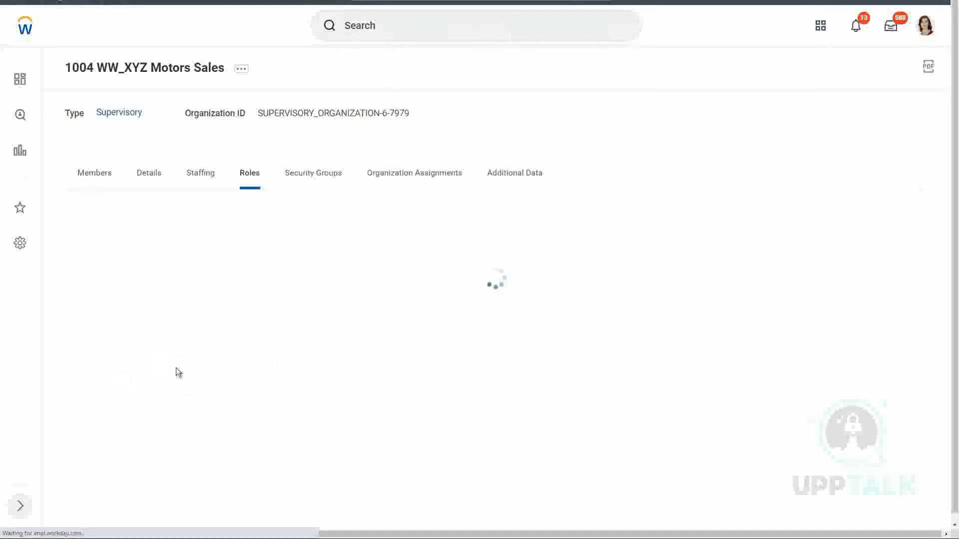
scroll(186, 394, down, 2)
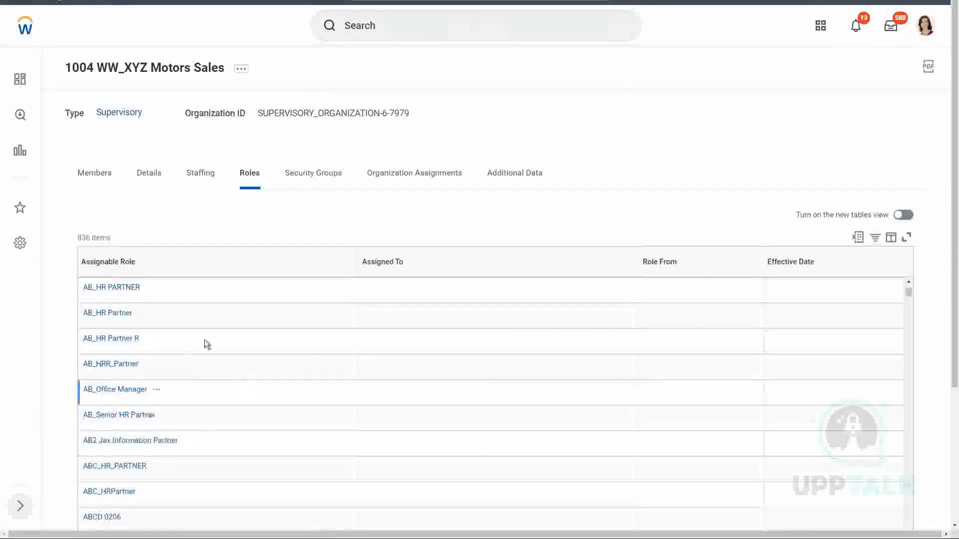
click(95, 176)
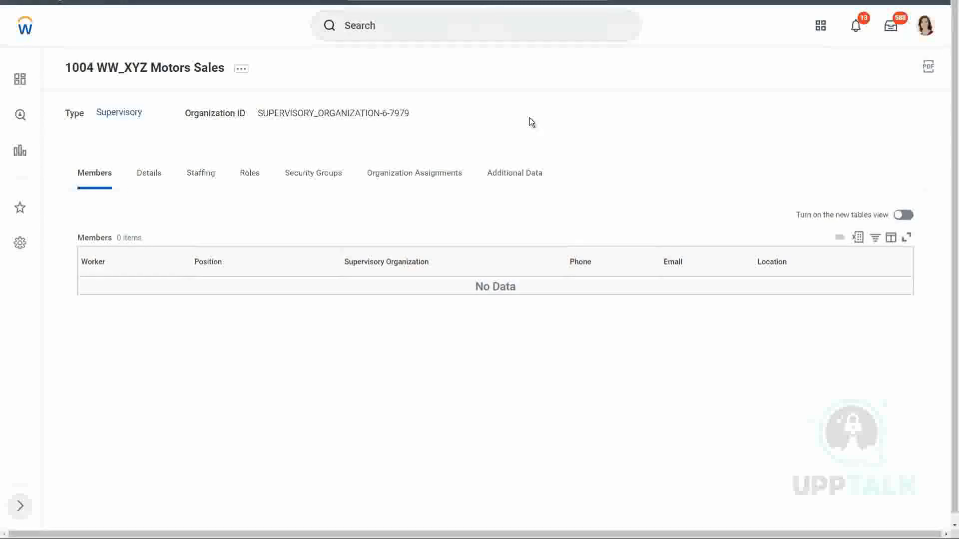
- Recheck the organization's availability date, type, subtype, code, visibility and primary location, and return to its members list
click(150, 175)
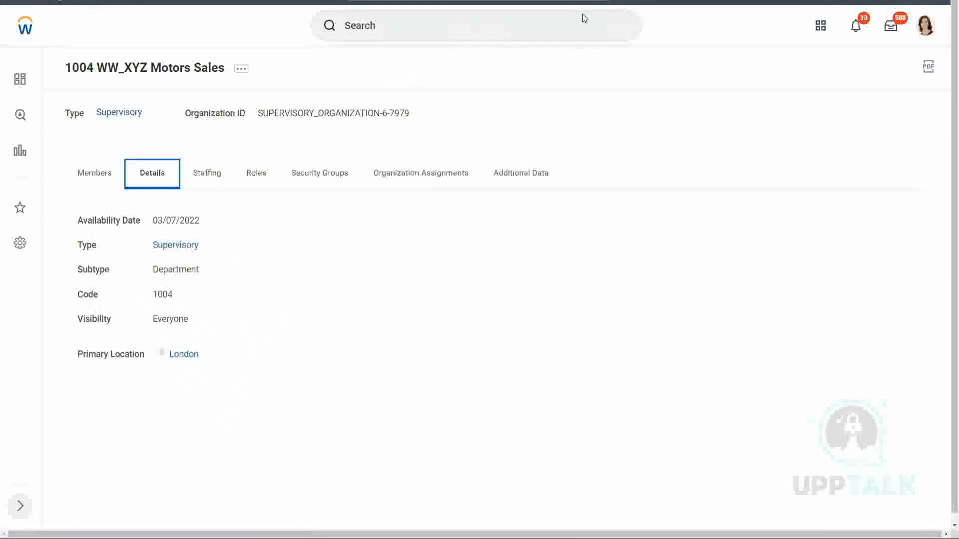
mouse_move(239, 236)
mouse_down()
mouse_move(263, 241)
mouse_move(225, 406)
mouse_move(185, 406)
mouse_up()
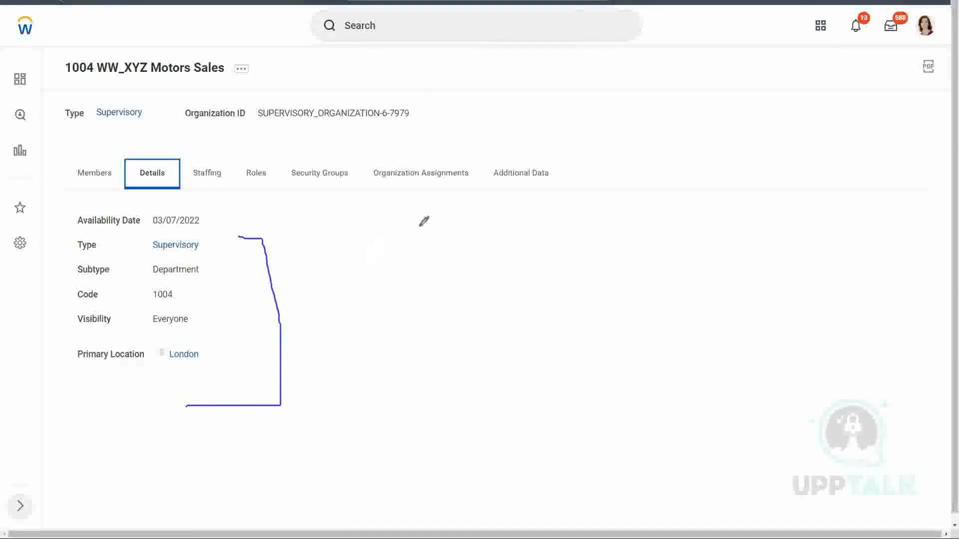
drag(215, 239, 242, 238)
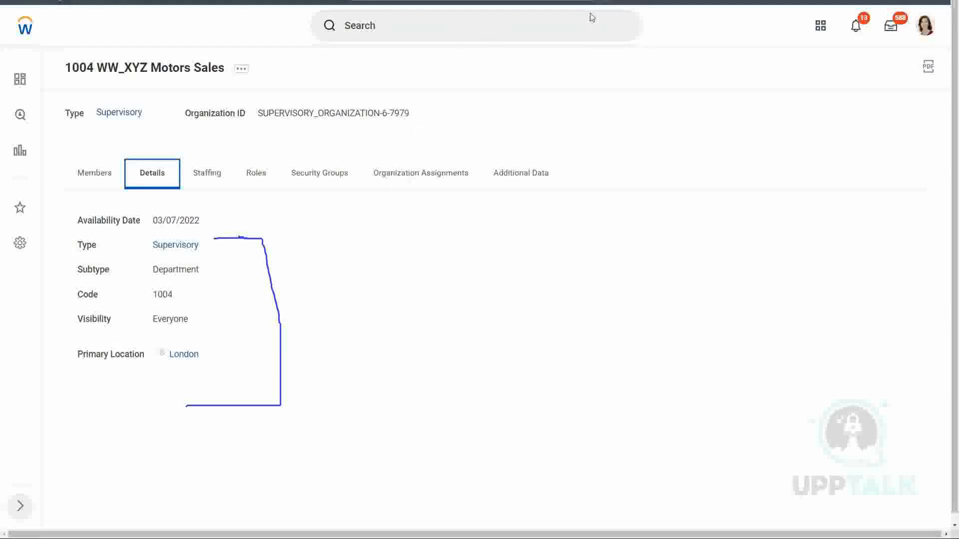
click(590, 66)
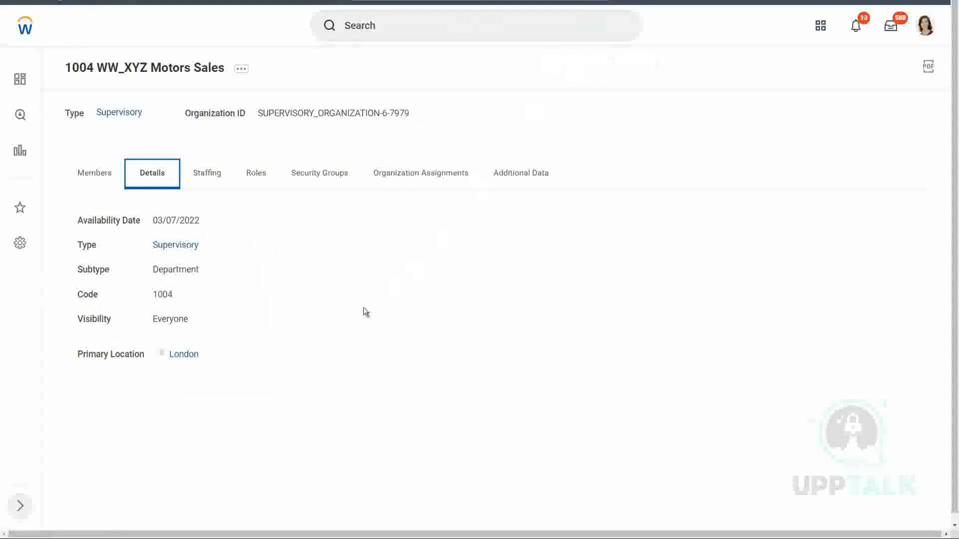
click(100, 175)
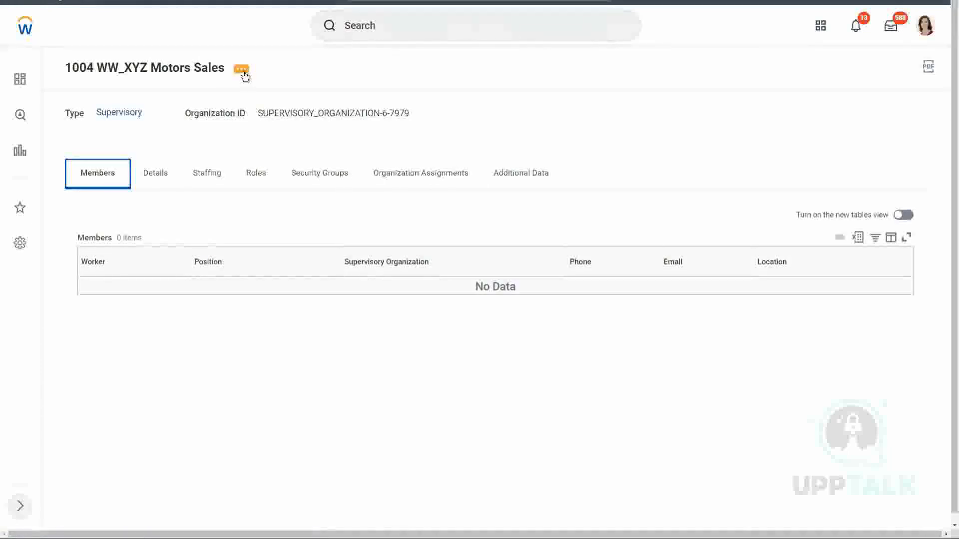
- Start the Assign Superior reorganization action for 1004 WW_XYZ Motors Sales with effective date 03/07/2022 and begin filling in its superior
click(243, 71)
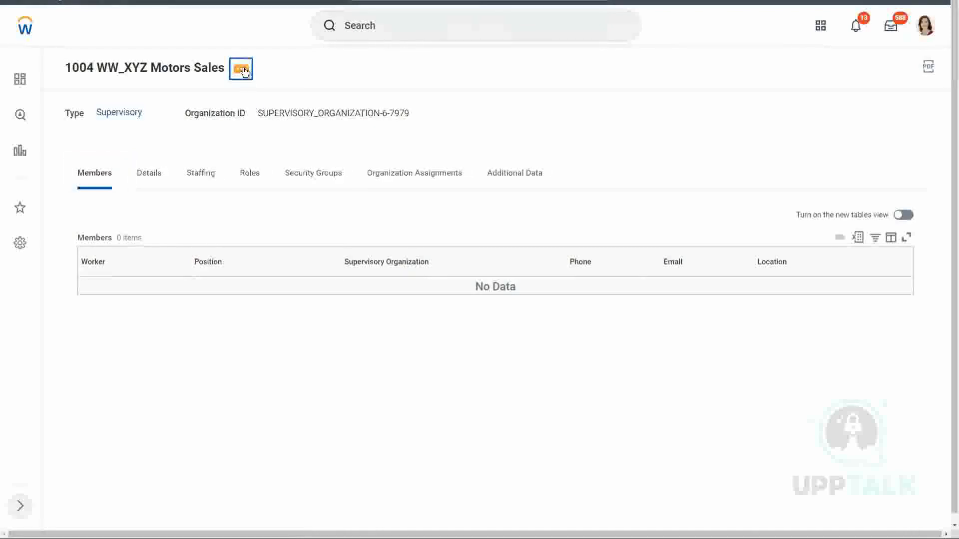
click(243, 71)
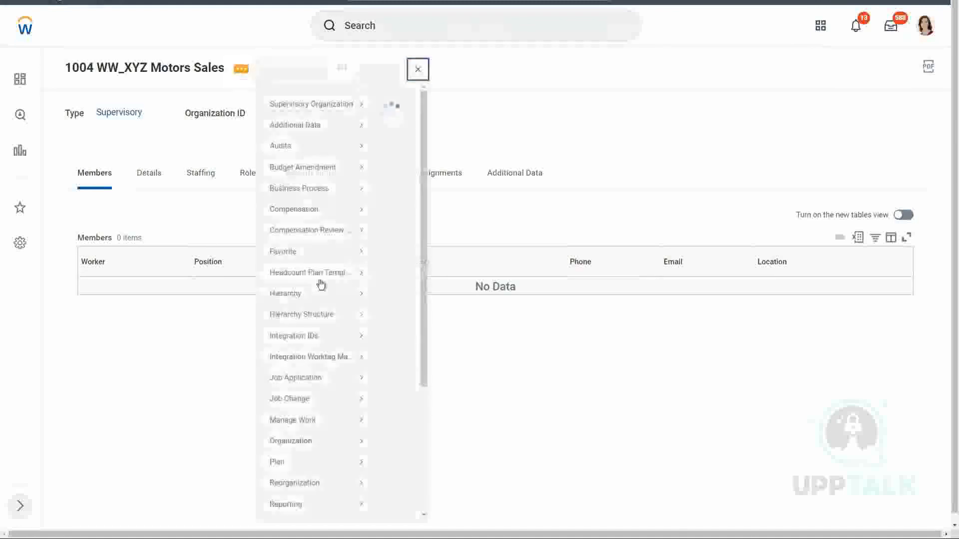
mouse_move(303, 499)
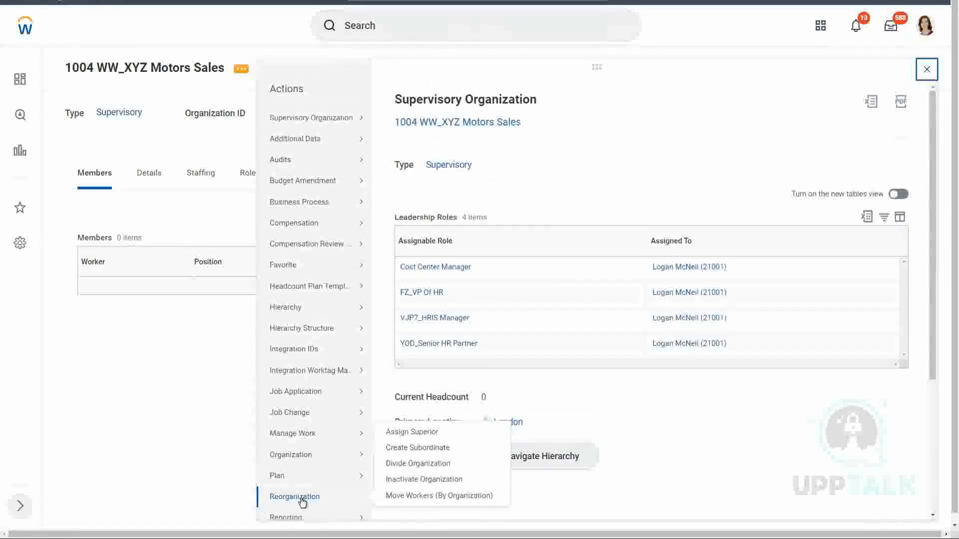
click(429, 438)
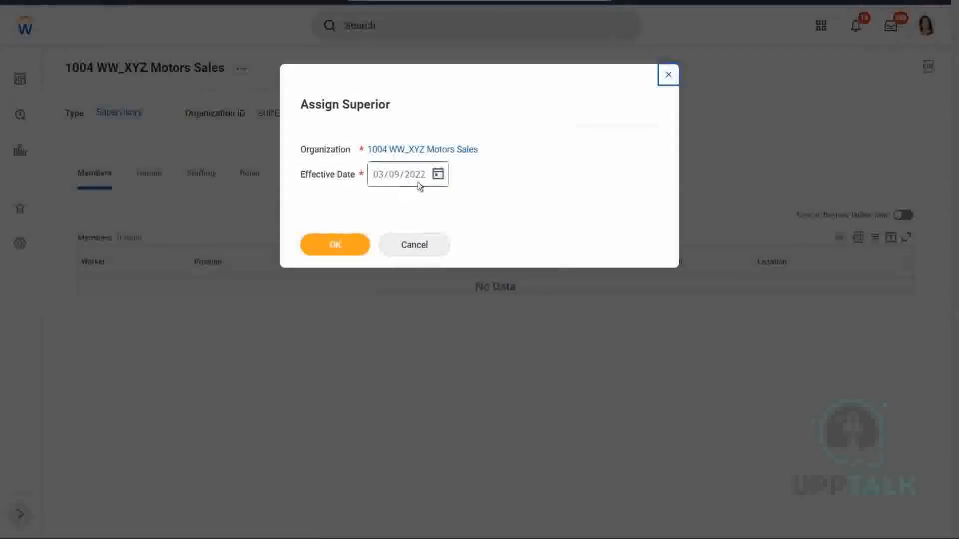
click(440, 176)
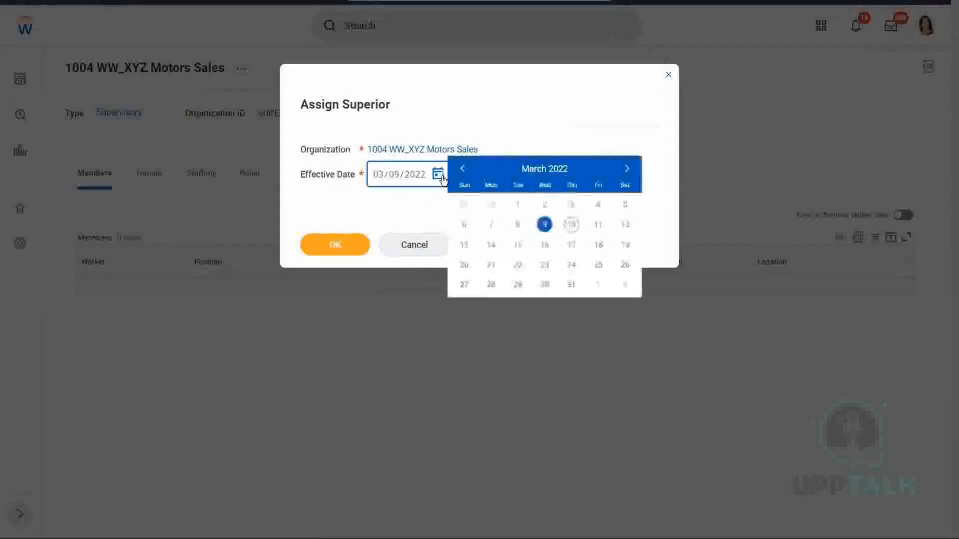
click(491, 226)
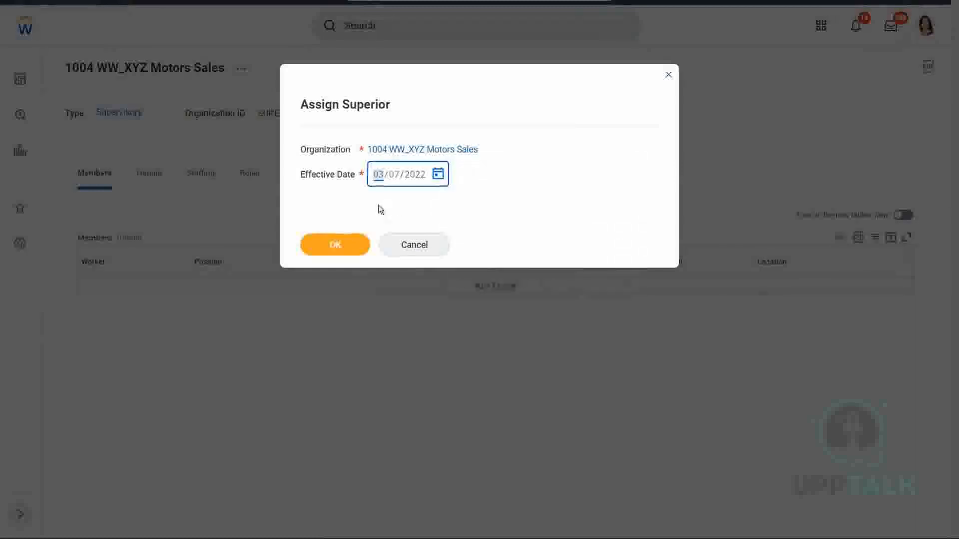
click(336, 246)
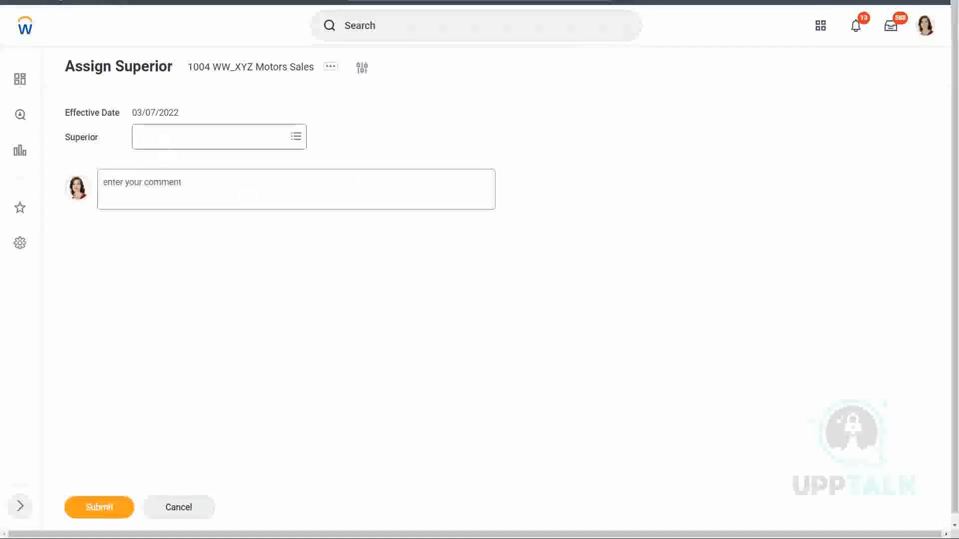
click(140, 139)
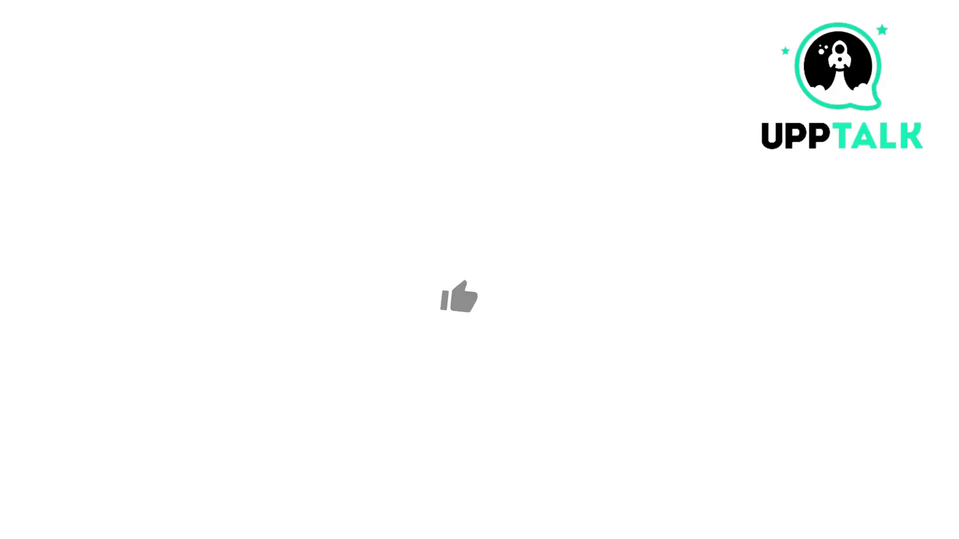